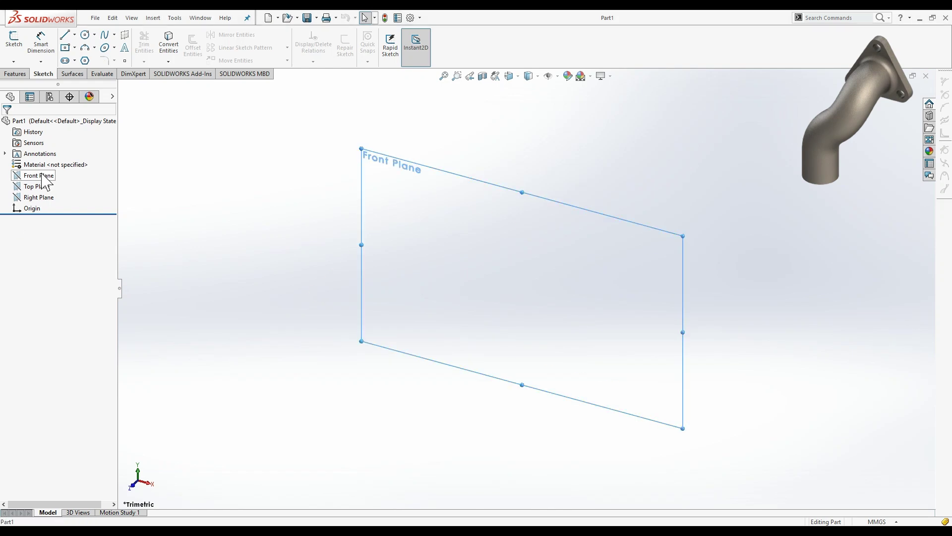
# Start a Front Plane sketch and draw a vertical line up from the origin
pyautogui.click(45, 176)
pyautogui.click(49, 144)
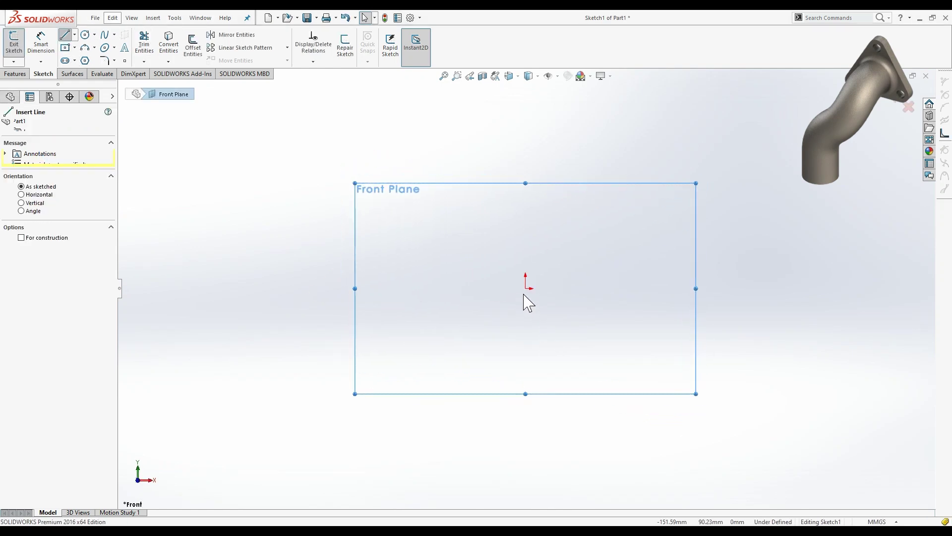
pyautogui.click(525, 287)
pyautogui.click(525, 262)
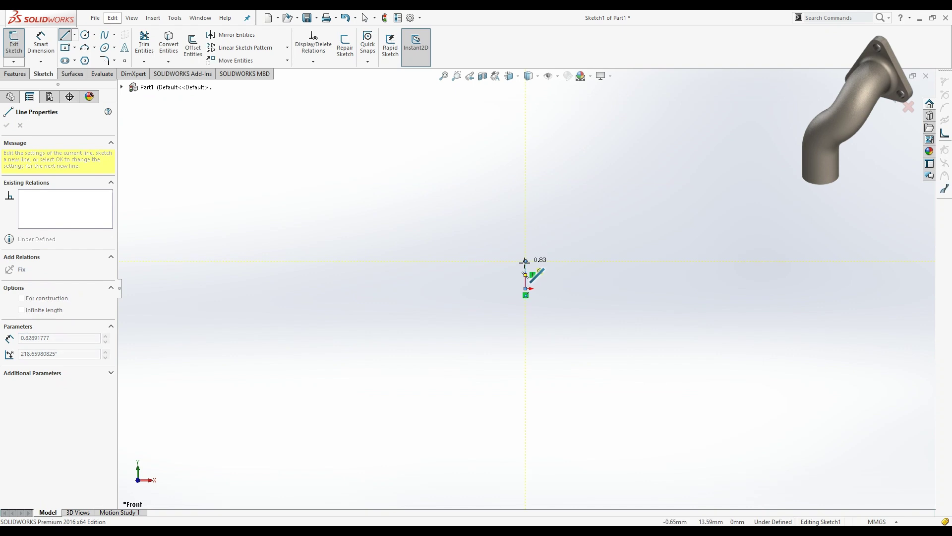
pyautogui.press('Escape')
pyautogui.press('Escape')
pyautogui.scroll(-2, 544, 248)
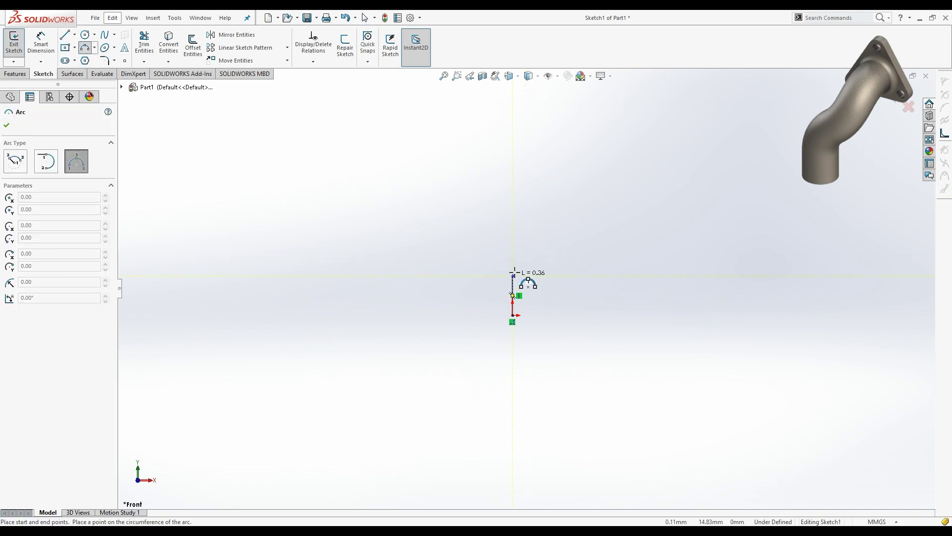
# Add two three-point arcs forming an S-curve above the line
pyautogui.click(529, 250)
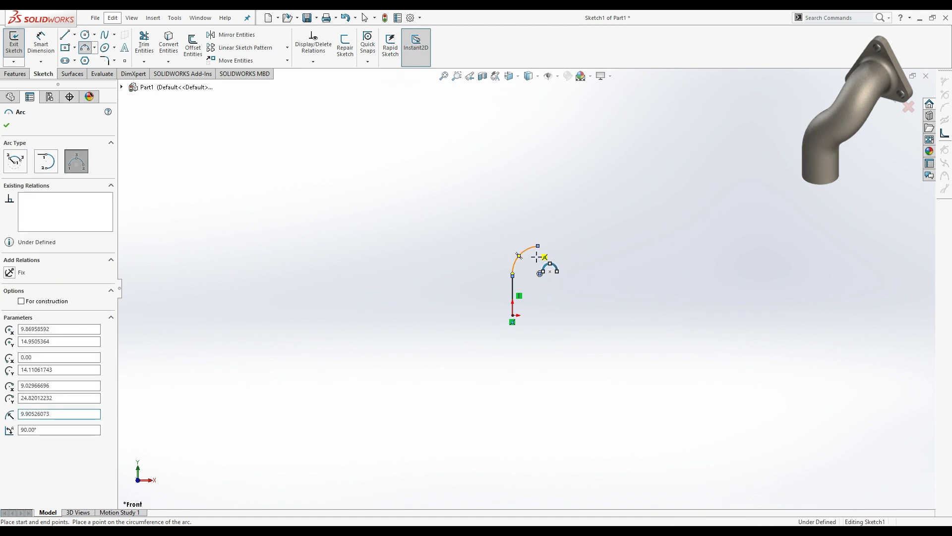
pyautogui.press('Escape')
pyautogui.press('Return')
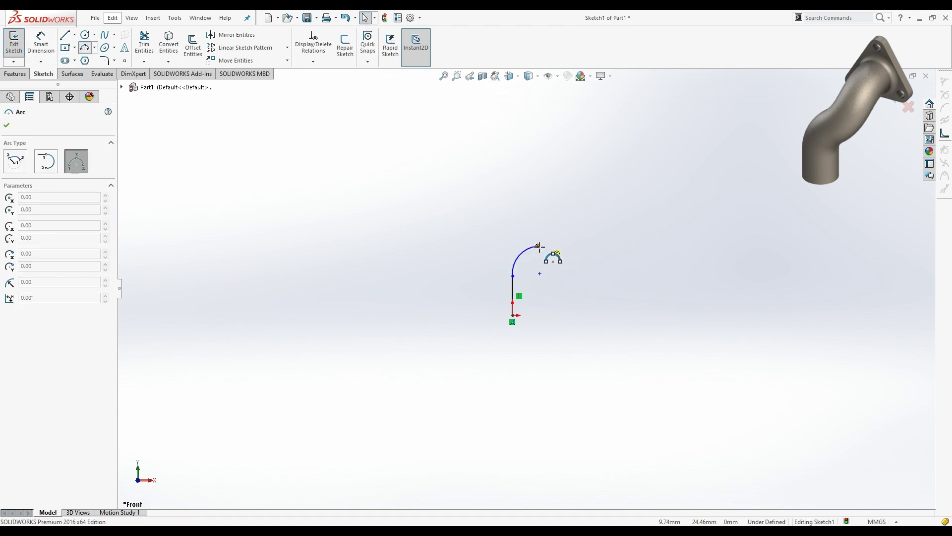
pyautogui.click(557, 209)
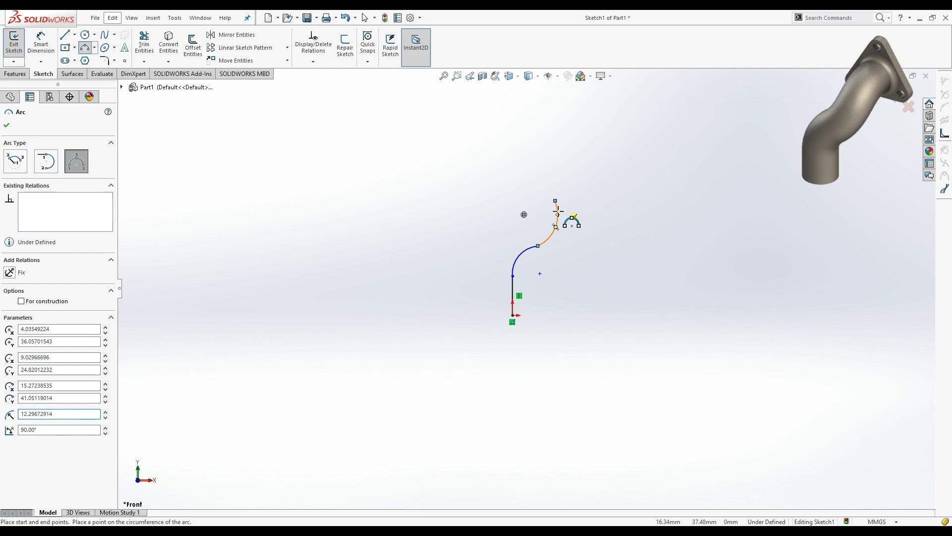
pyautogui.press('Escape')
# Draw a vertical line up from the upper arc's end
pyautogui.press('l')
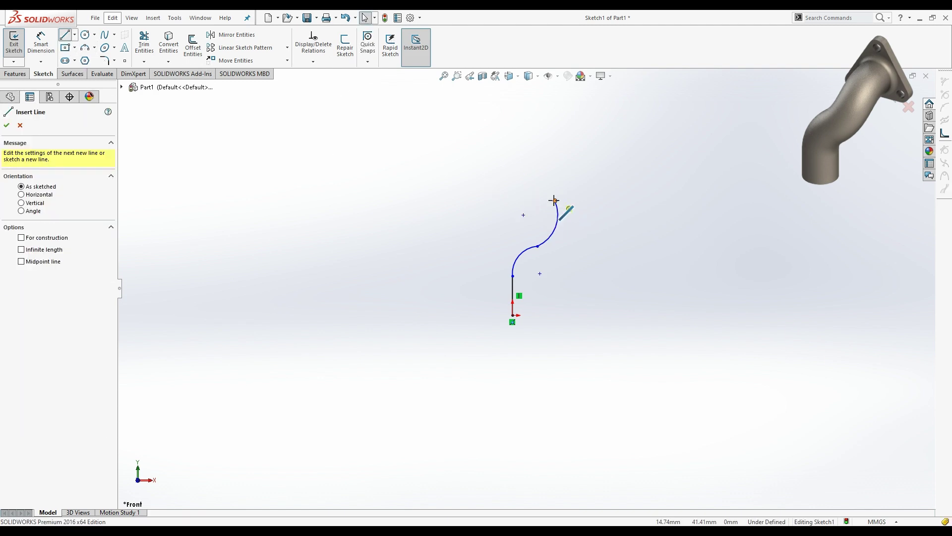
pyautogui.click(555, 201)
pyautogui.click(555, 161)
pyautogui.press('Escape')
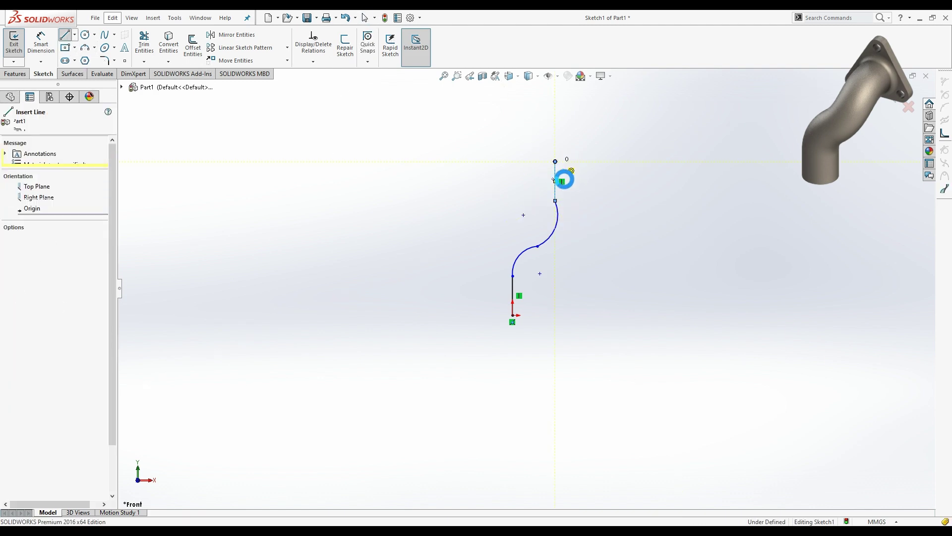
pyautogui.press('Escape')
# Dimension both the lower and upper arcs to R60
pyautogui.click(520, 250)
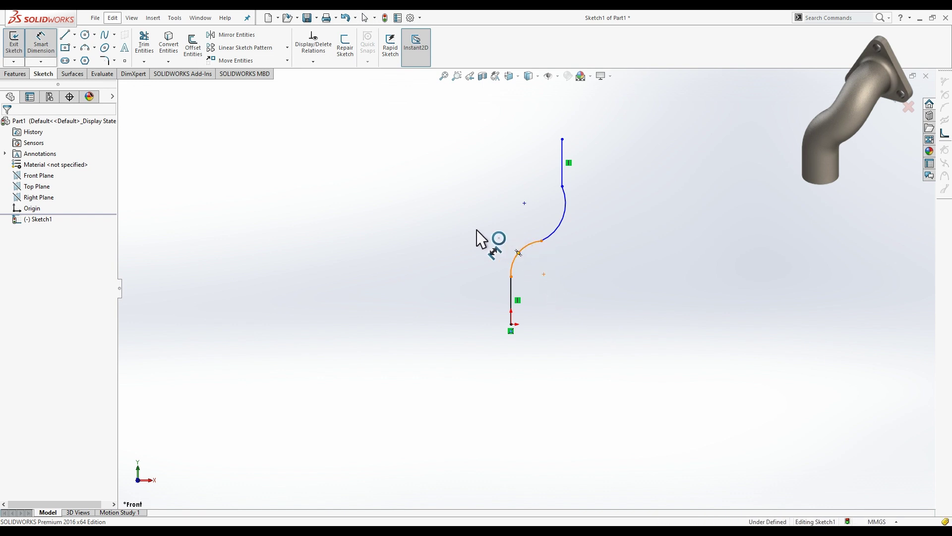
pyautogui.click(481, 237)
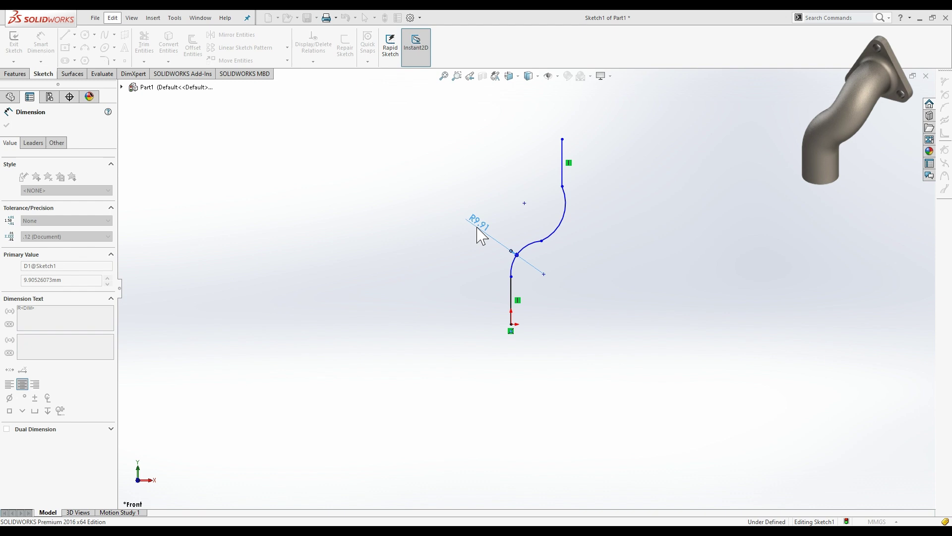
pyautogui.write('60')
pyautogui.press('Return')
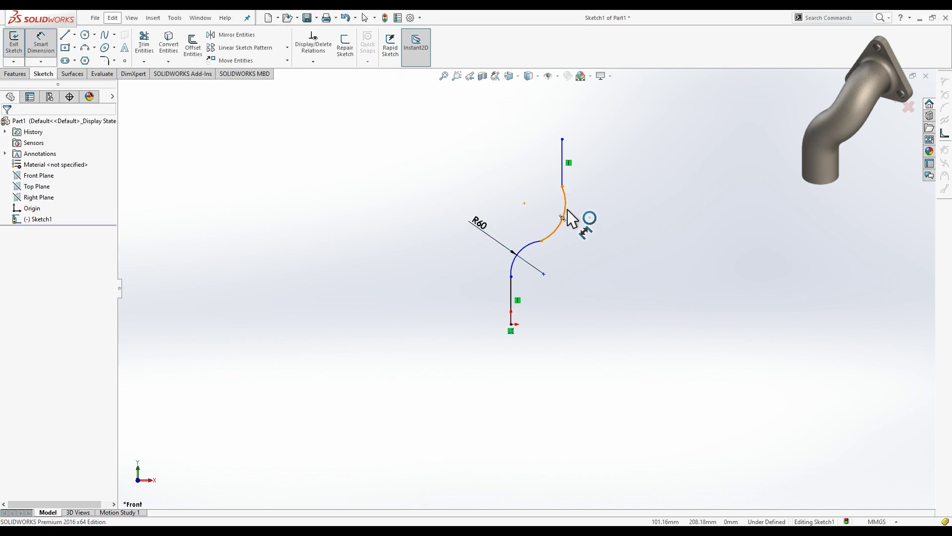
pyautogui.click(566, 212)
pyautogui.click(585, 236)
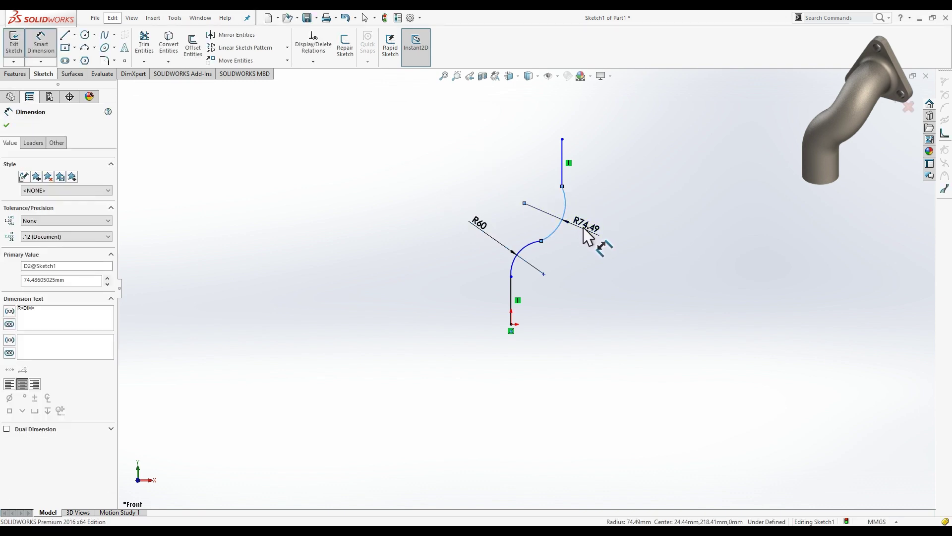
pyautogui.write('60')
pyautogui.press('Return')
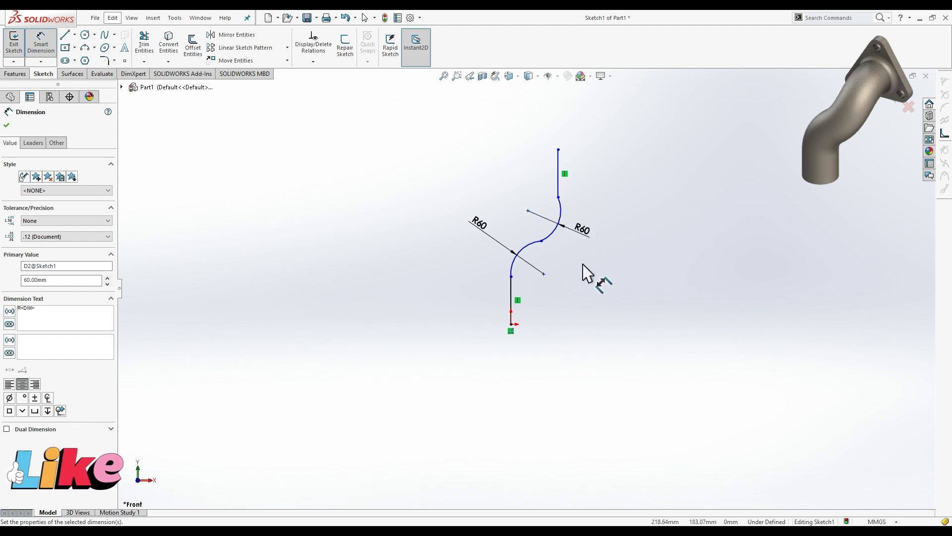
# Set the lower line length to 50 and the offset between vertical lines to 50
pyautogui.click(511, 297)
pyautogui.click(488, 302)
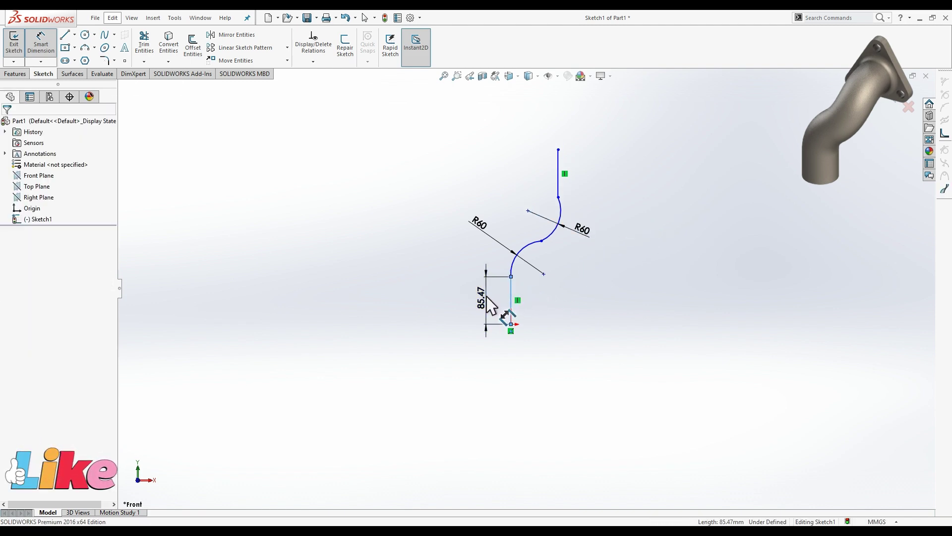
pyautogui.write('50')
pyautogui.press('Return')
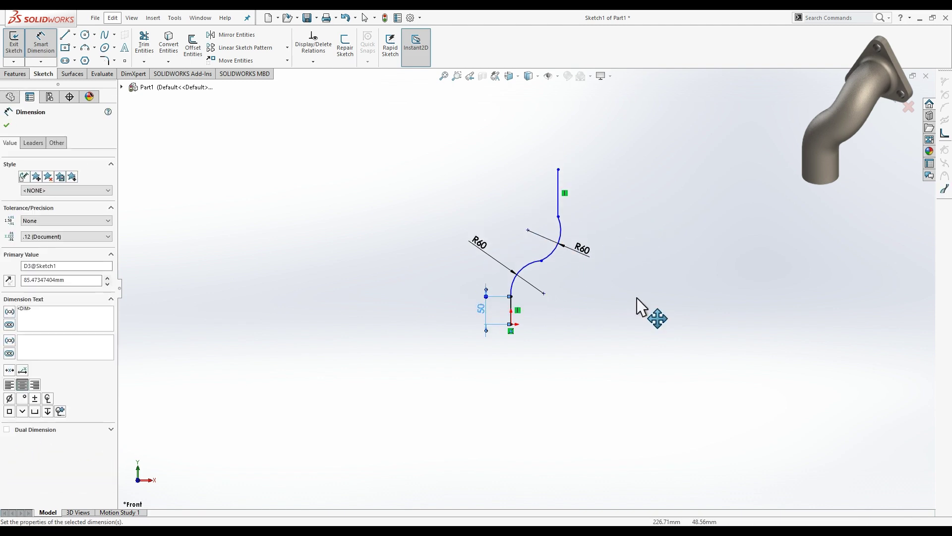
pyautogui.click(511, 310)
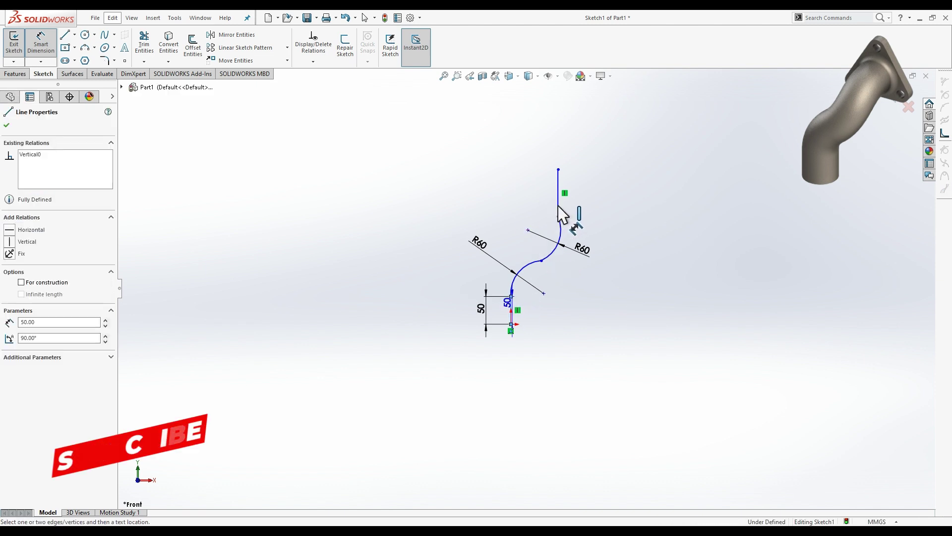
pyautogui.click(559, 196)
pyautogui.click(534, 145)
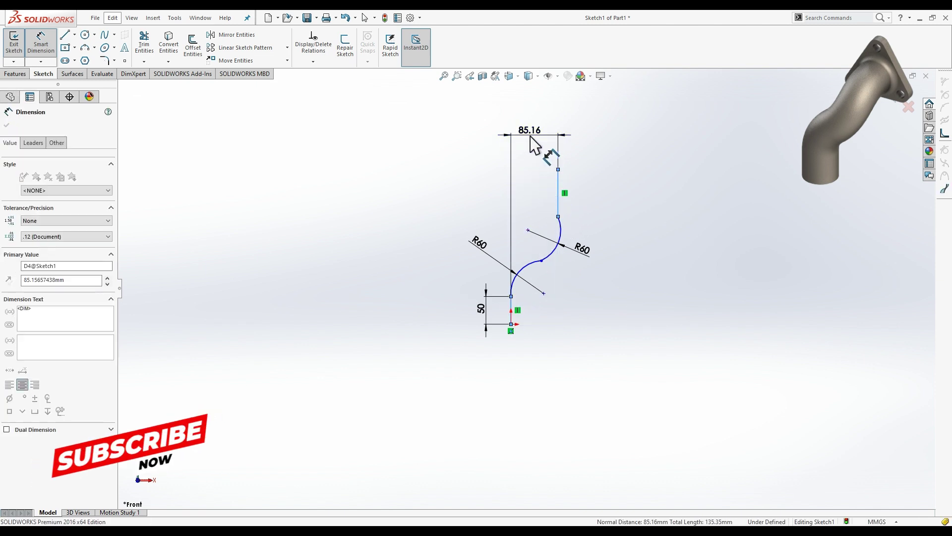
pyautogui.write('50')
pyautogui.press('Return')
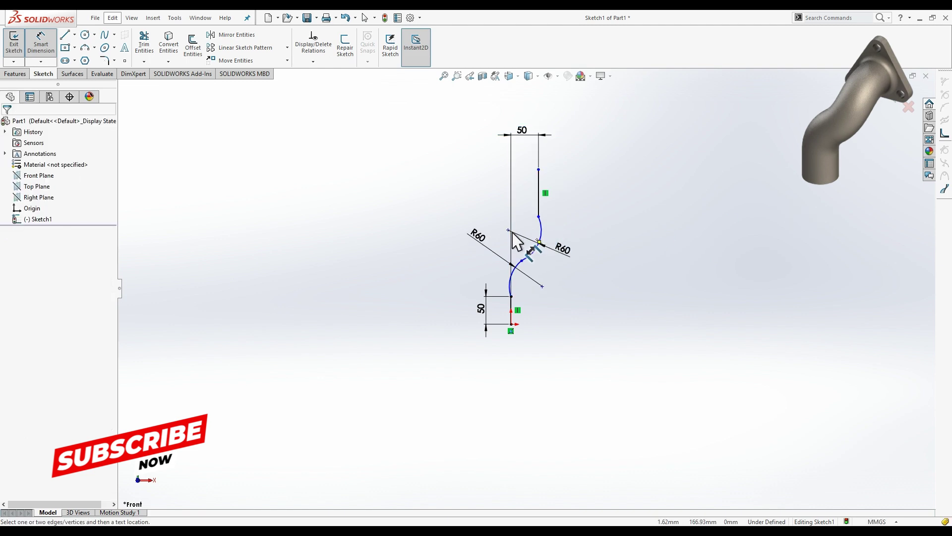
# Dimension the upper arc centre 10 from the line and 147.50 above the origin
pyautogui.click(508, 230)
pyautogui.click(511, 226)
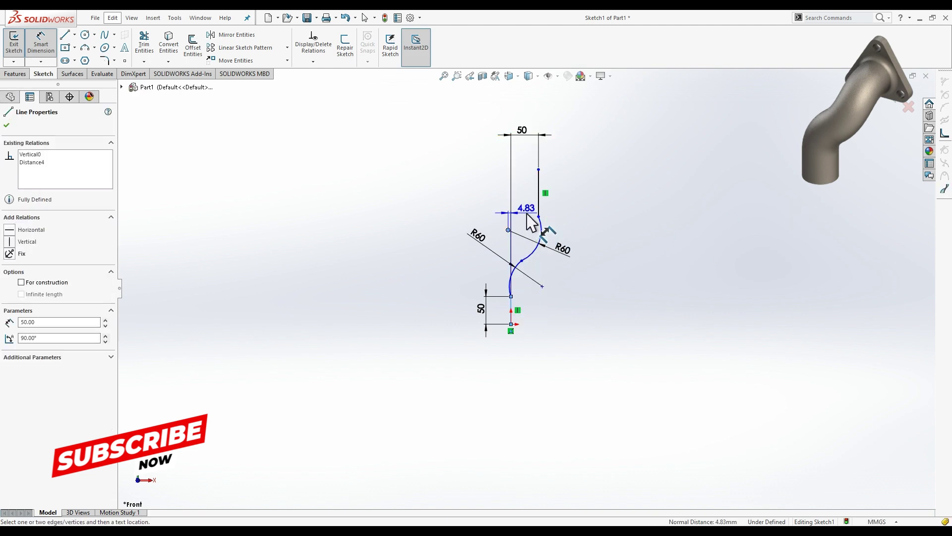
pyautogui.click(526, 216)
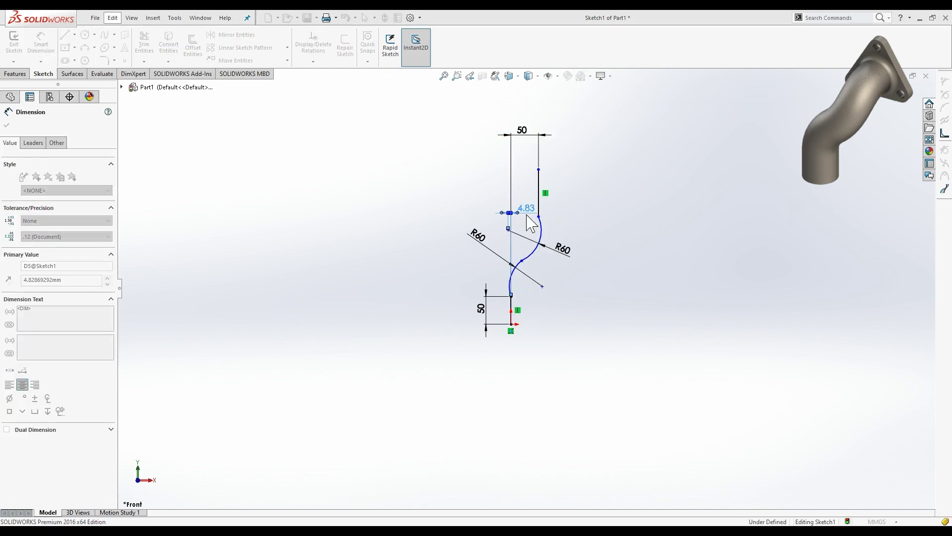
pyautogui.write('10')
pyautogui.press('Return')
pyautogui.press('Escape')
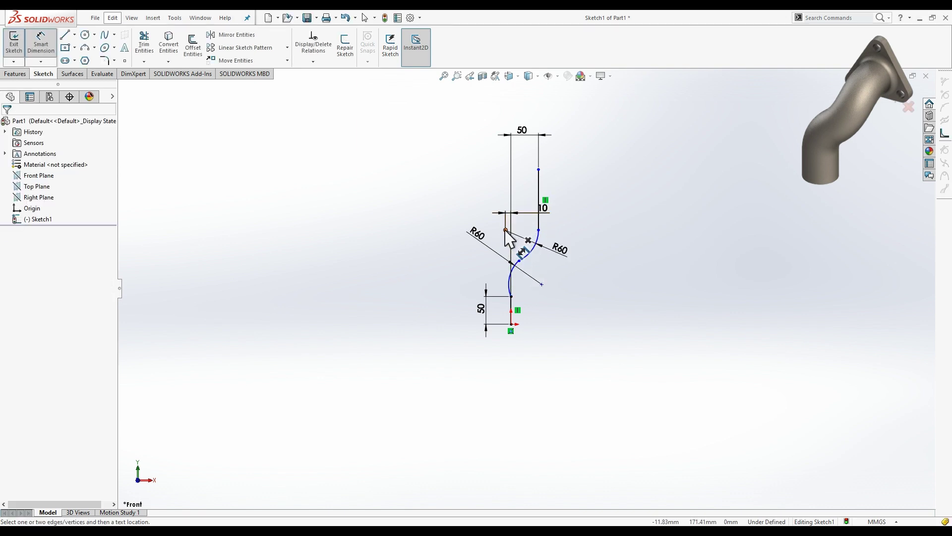
pyautogui.click(512, 325)
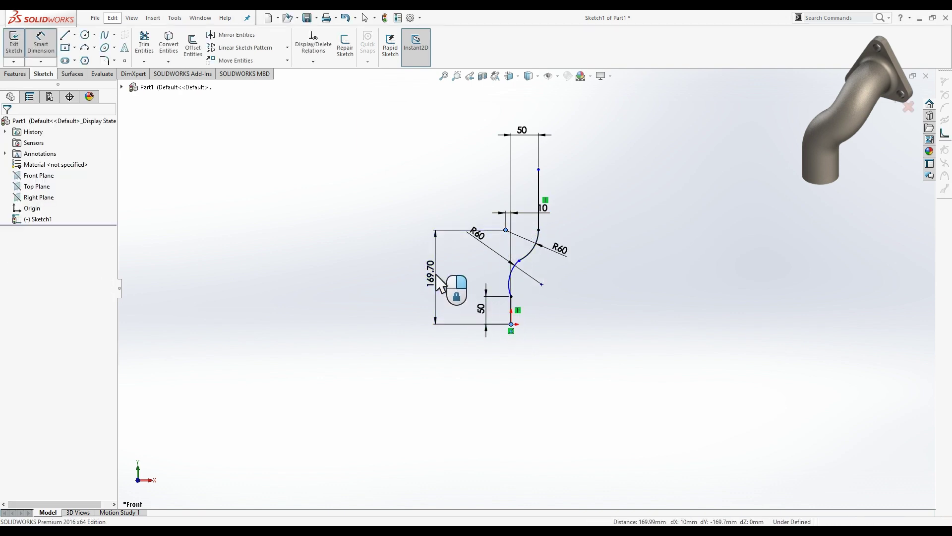
pyautogui.click(436, 277)
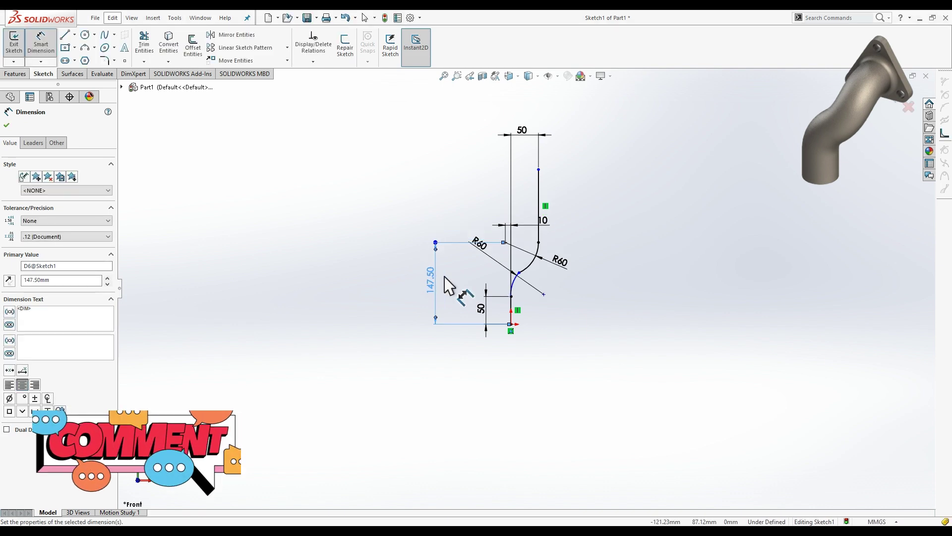
pyautogui.moveTo(514, 288); pyautogui.dragTo(516, 300)
# Select the lower and upper arcs, then clear the selection
pyautogui.scroll(-2, 514, 290)
pyautogui.scroll(-3, 515, 286)
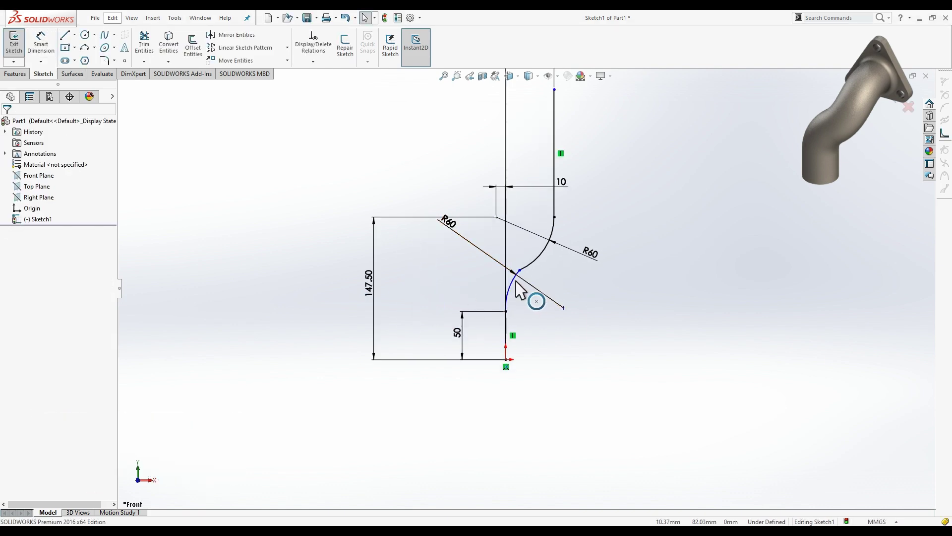
pyautogui.click(525, 271)
pyautogui.keyDown('ctrl'); pyautogui.click(551, 242); pyautogui.keyUp('ctrl')
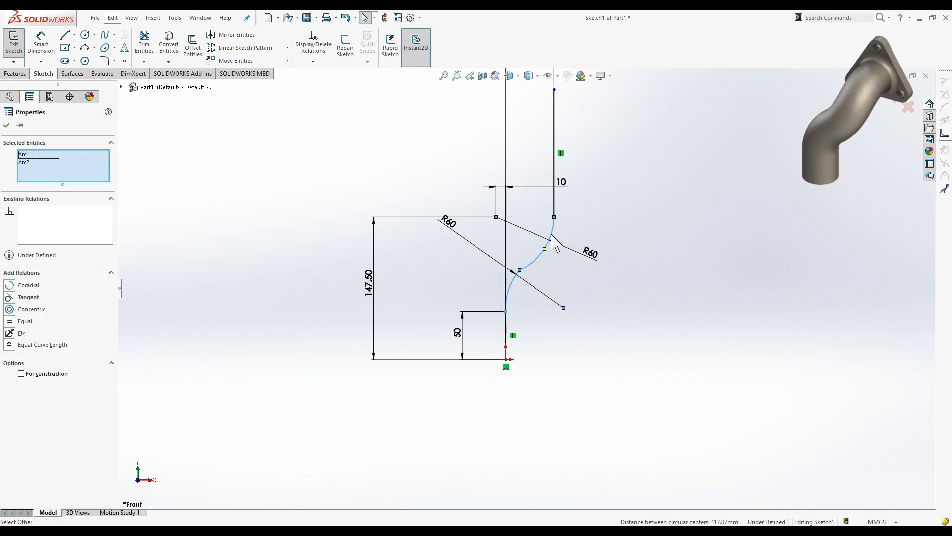
pyautogui.click(577, 298)
pyautogui.scroll(2, 610, 350)
pyautogui.scroll(1, 610, 351)
# Dimension the overall height from origin to top endpoint as 265
pyautogui.click(40, 42)
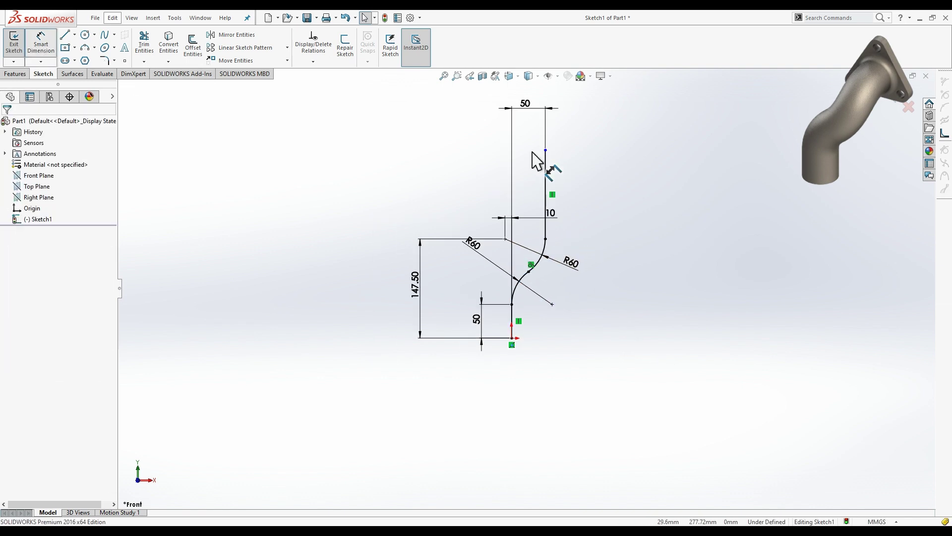
pyautogui.click(545, 150)
pyautogui.click(512, 338)
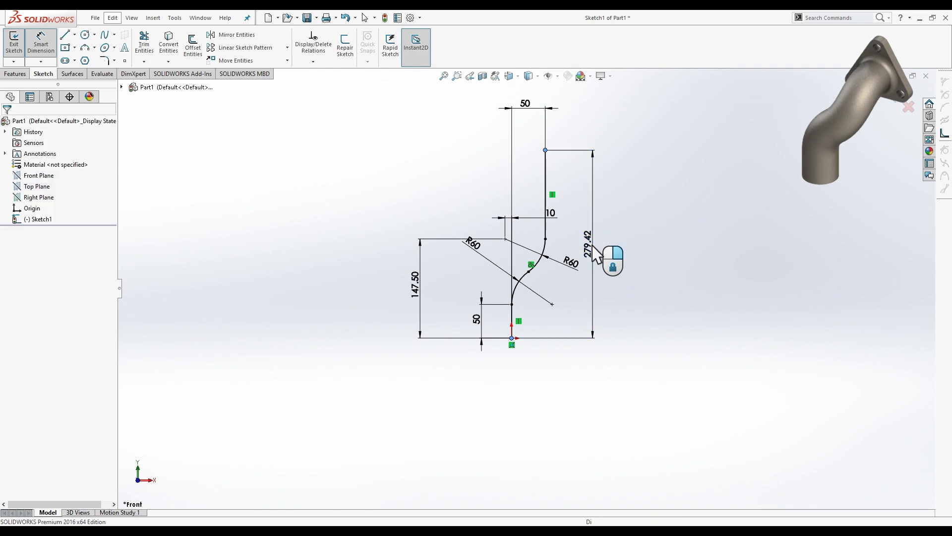
pyautogui.click(596, 256)
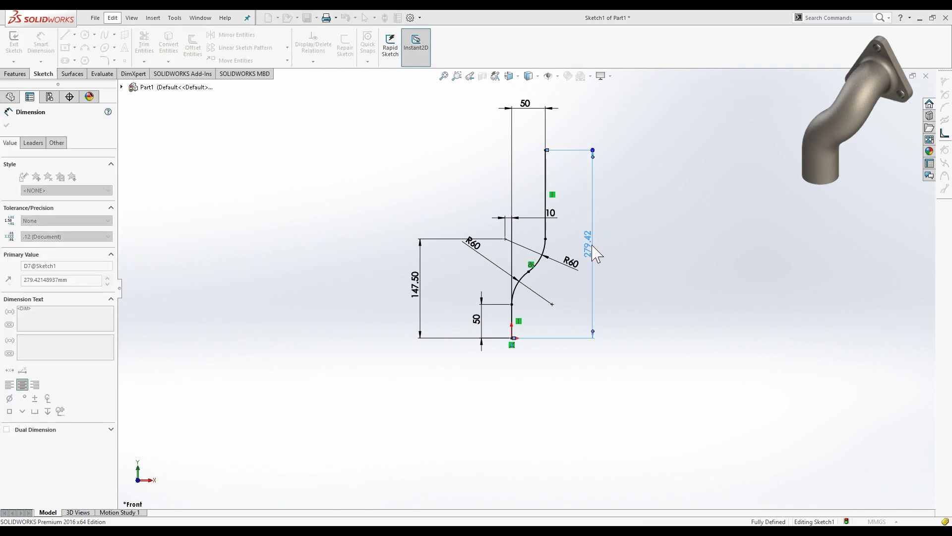
pyautogui.write('265.00mm')
pyautogui.press('Return')
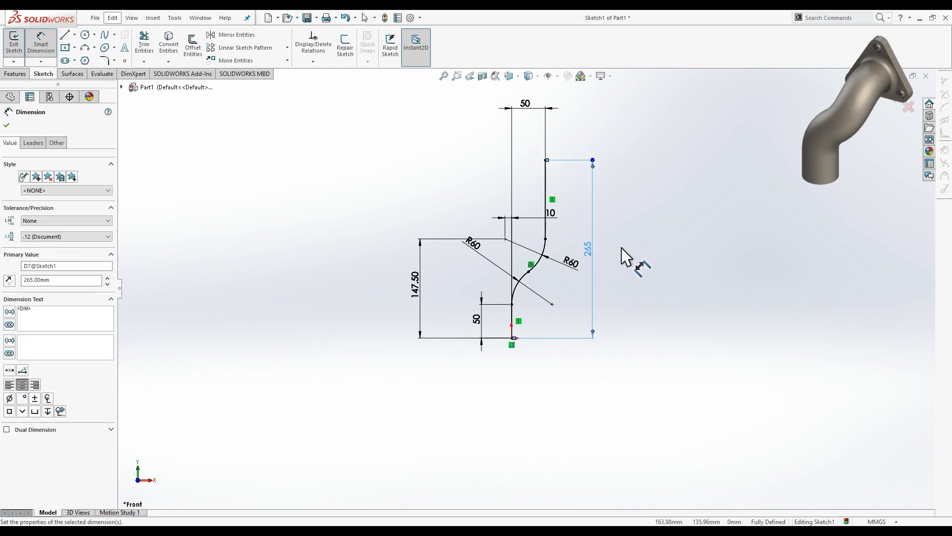
# Exit Sketch1 and start a new sketch on the Right Plane in Right view
pyautogui.click(890, 101)
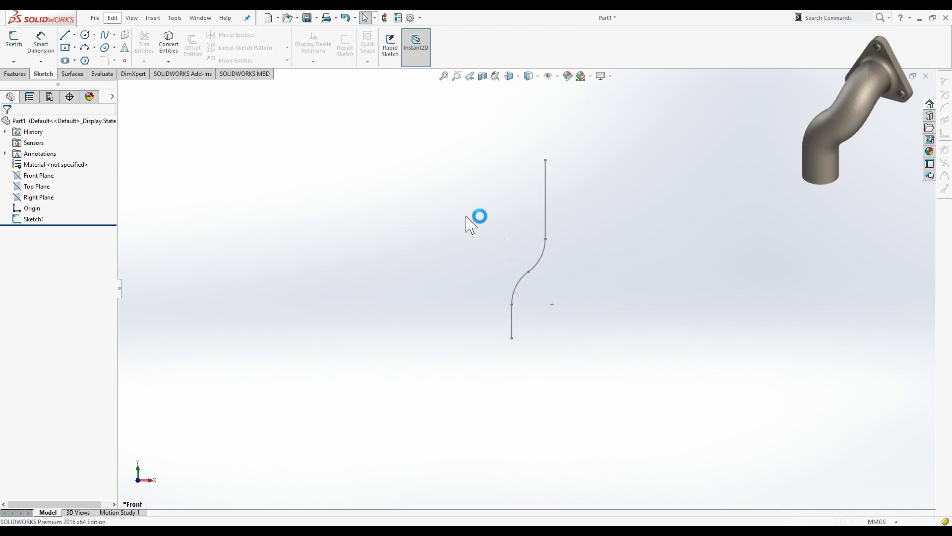
pyautogui.click(50, 198)
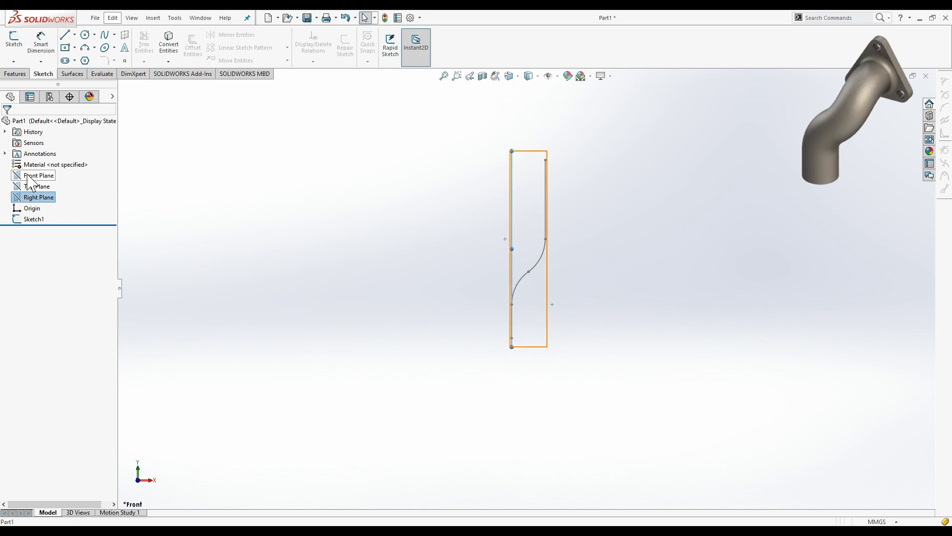
pyautogui.click(43, 185)
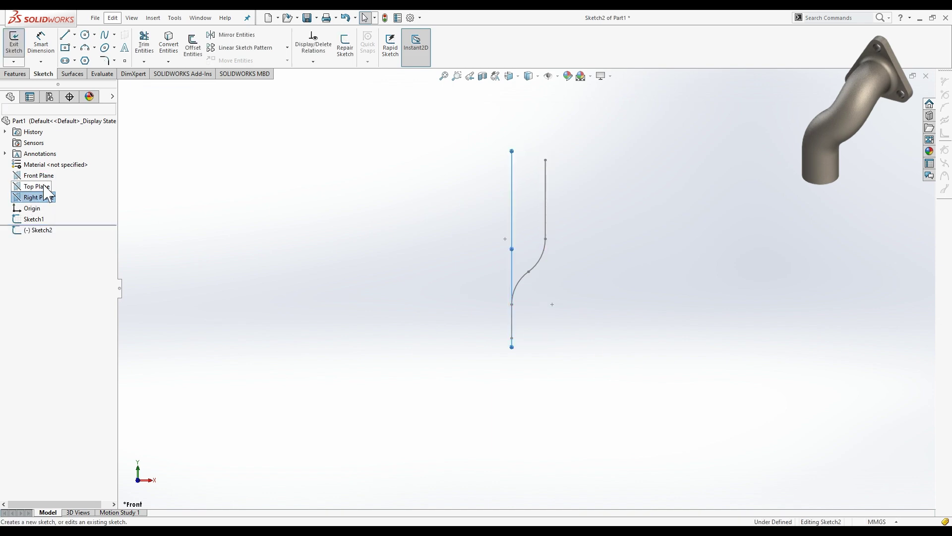
pyautogui.click(521, 84)
pyautogui.click(546, 94)
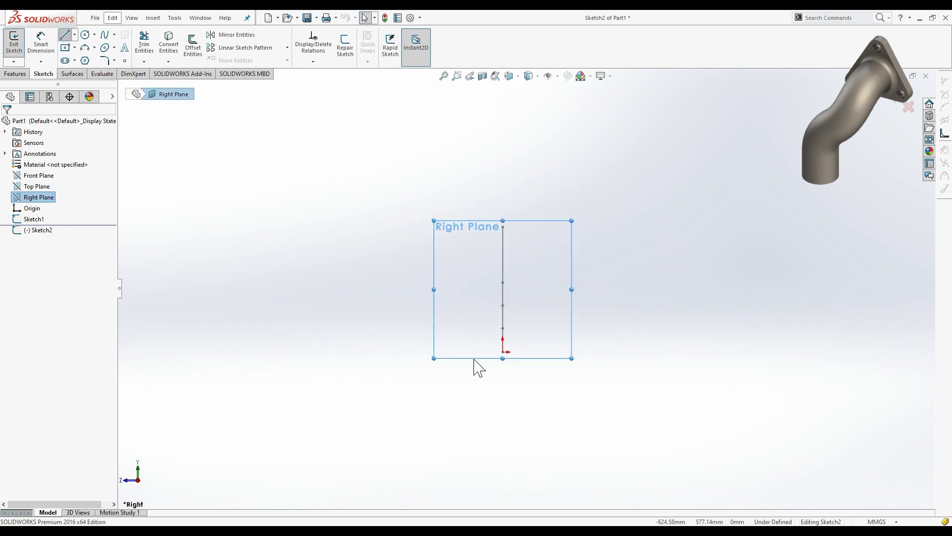
# Draw a vertical line from the origin, a tangent arc, and a horizontal line
pyautogui.click(503, 358)
pyautogui.scroll(-2, 503, 320)
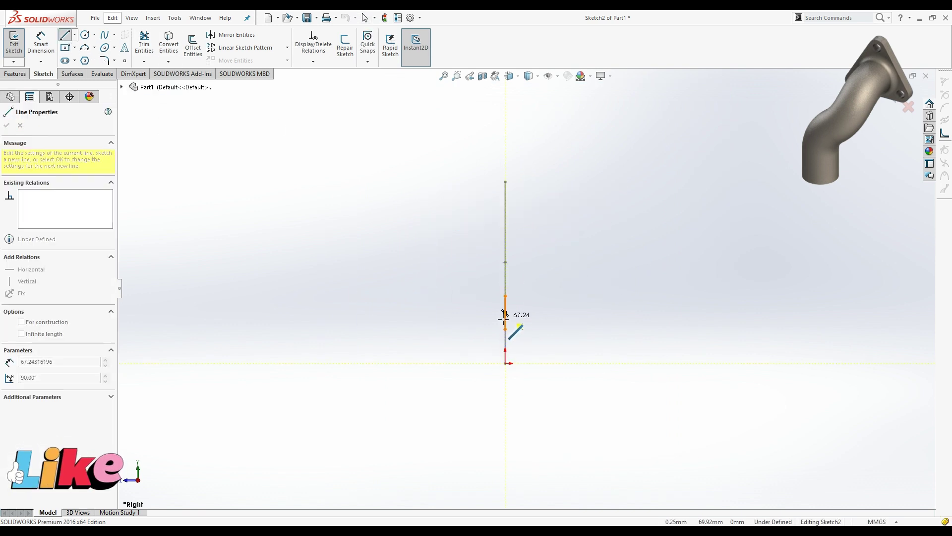
pyautogui.scroll(-1, 504, 318)
pyautogui.click(507, 280)
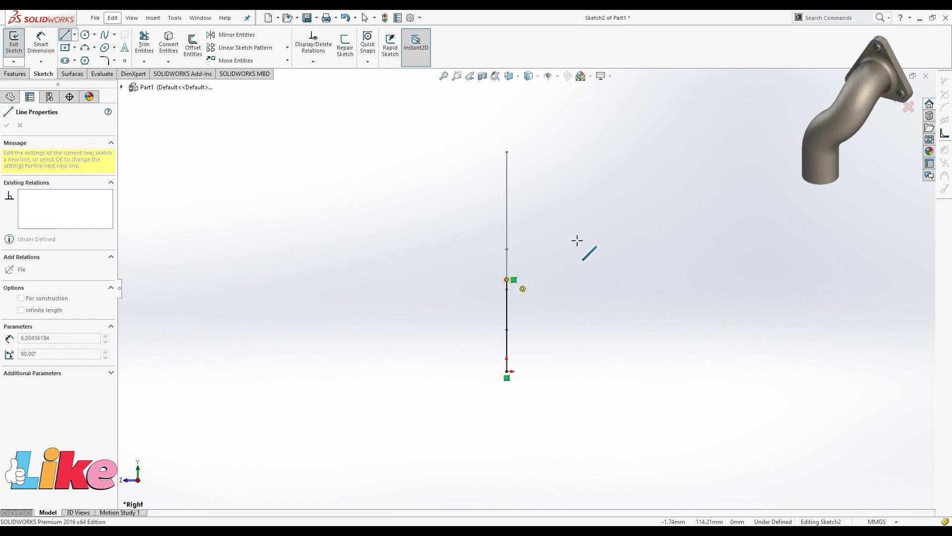
pyautogui.press('a')
pyautogui.click(574, 213)
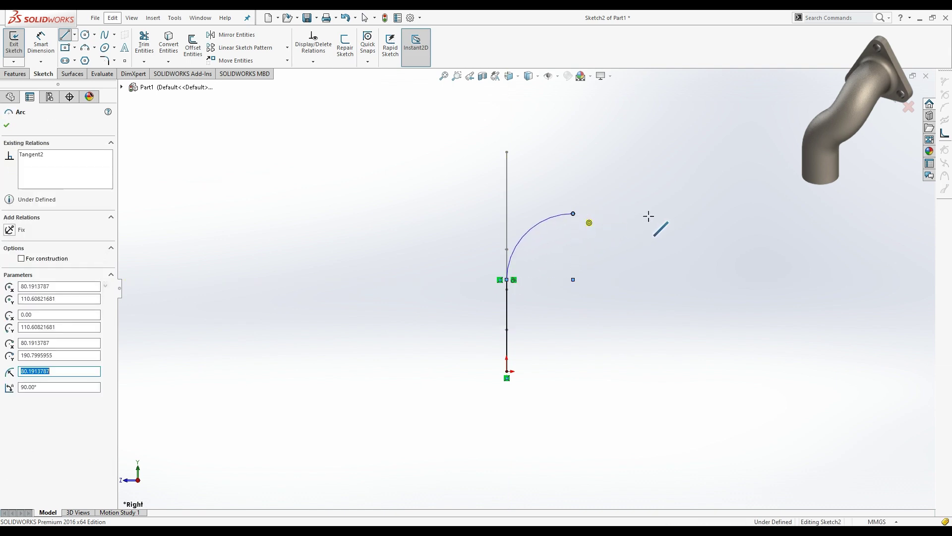
pyautogui.click(648, 213)
pyautogui.press('Escape')
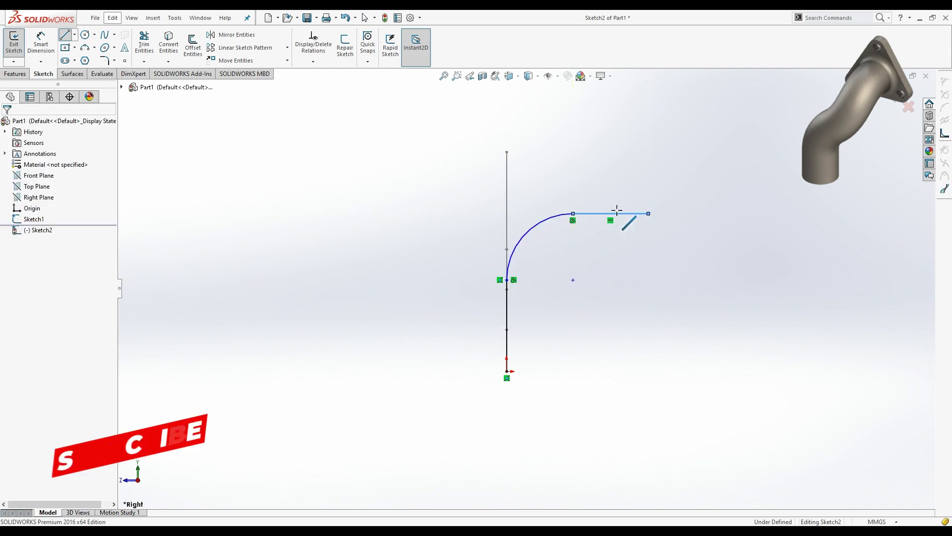
pyautogui.scroll(-2, 549, 244)
pyautogui.scroll(4, 549, 323)
# Dimension the sketch height to 150 and the arc radius to R70
pyautogui.click(41, 44)
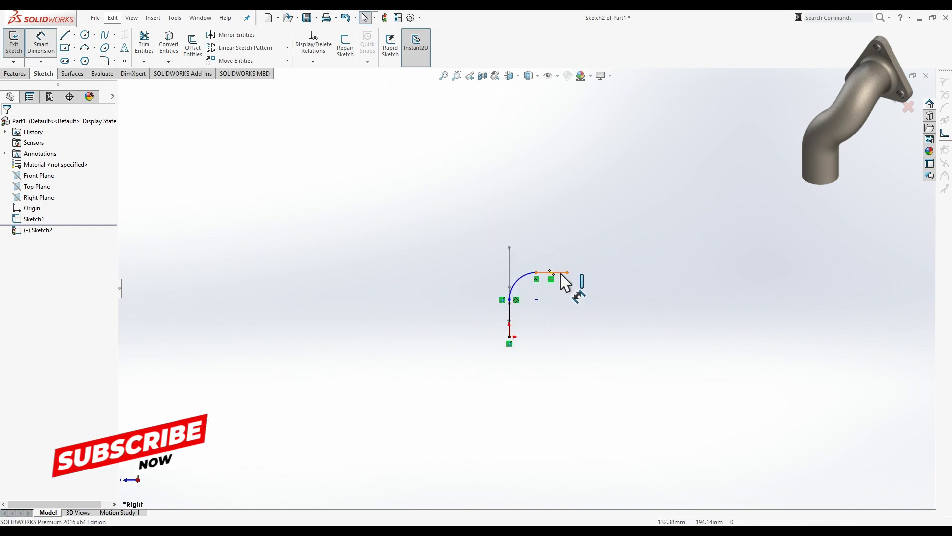
pyautogui.click(561, 272)
pyautogui.click(509, 337)
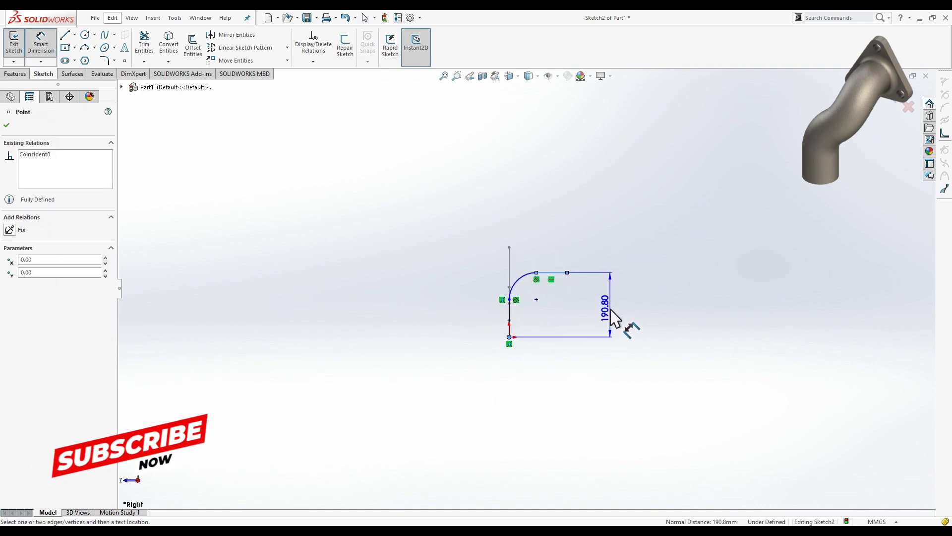
pyautogui.click(613, 317)
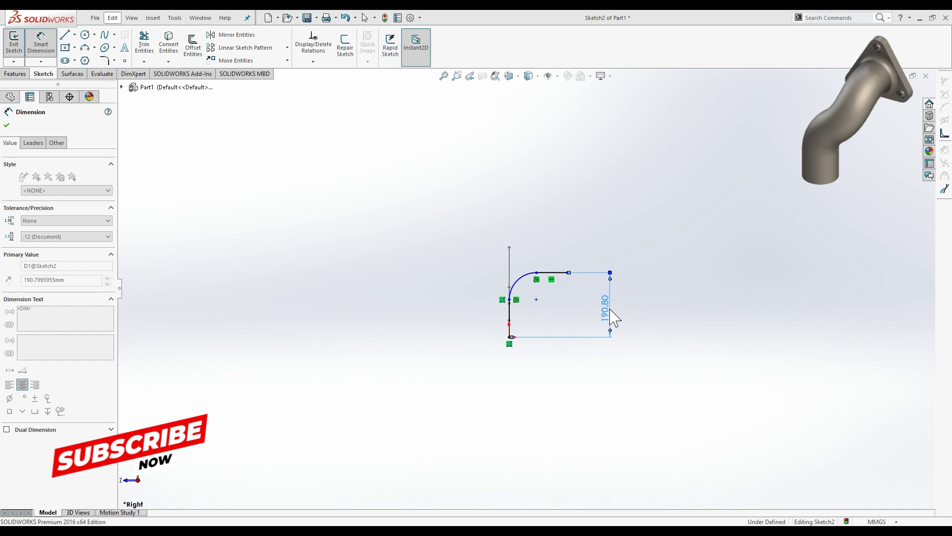
pyautogui.write('150')
pyautogui.press('Return')
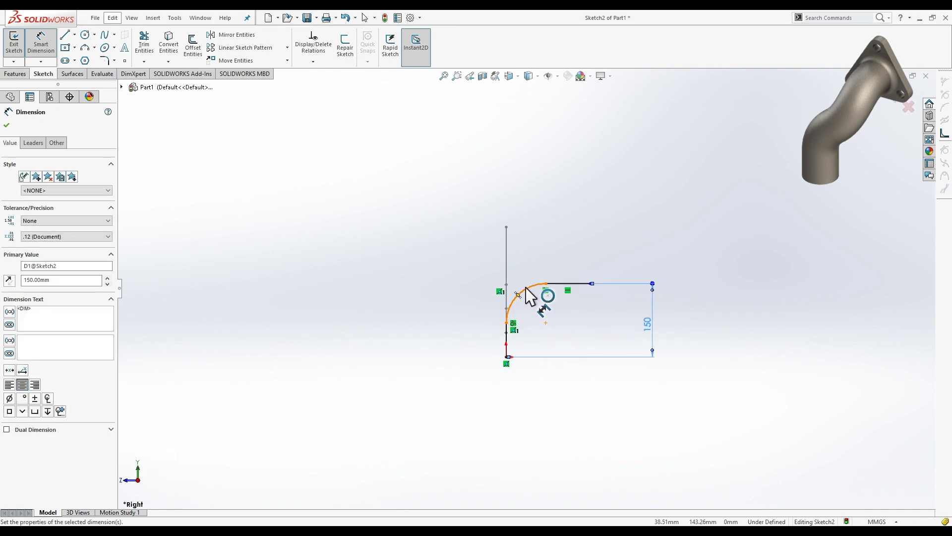
pyautogui.click(518, 292)
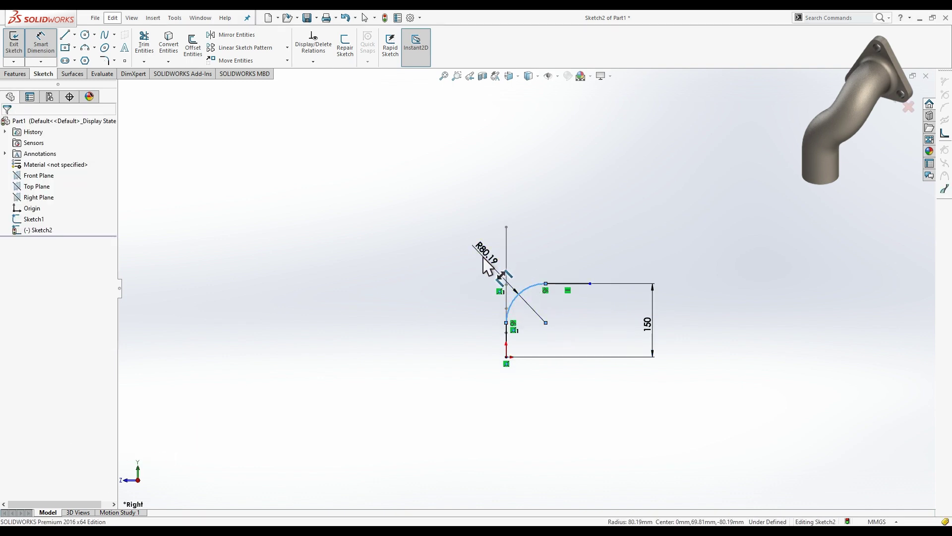
pyautogui.click(484, 258)
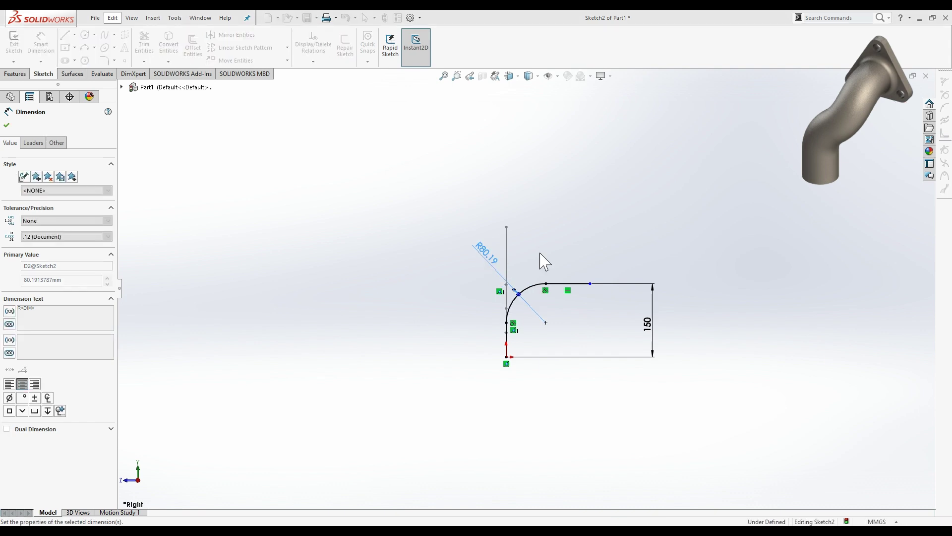
pyautogui.write('70')
pyautogui.press('Return')
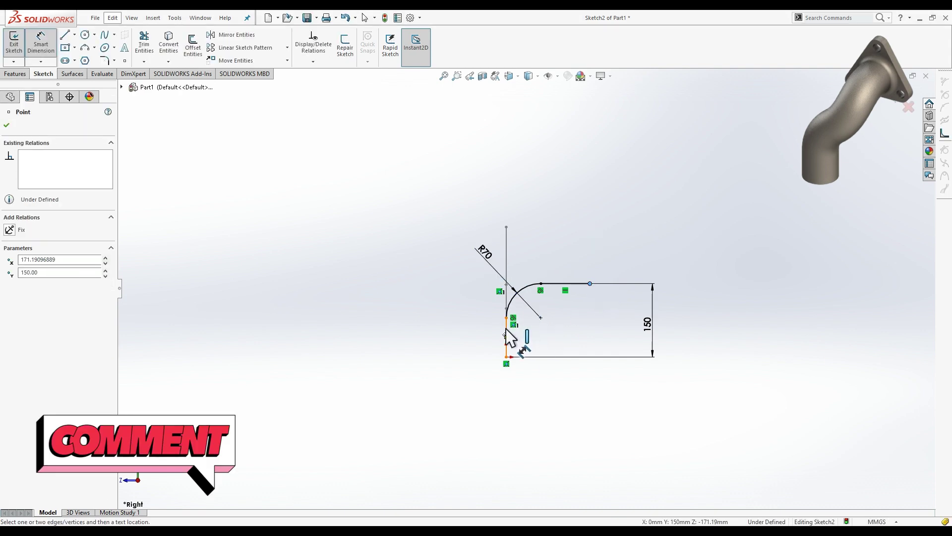
# Set the horizontal span to 100 and exit the sketch
pyautogui.click(506, 334)
pyautogui.click(540, 210)
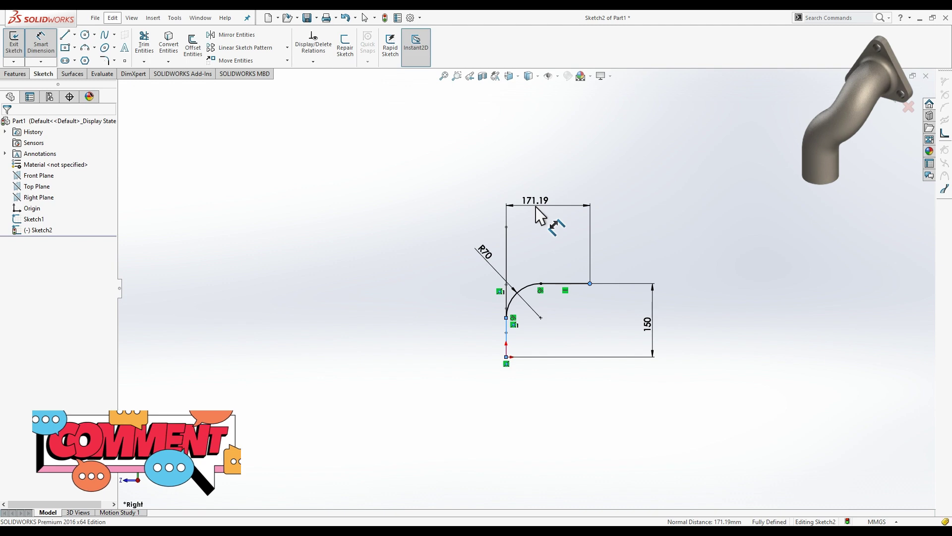
pyautogui.click(540, 203)
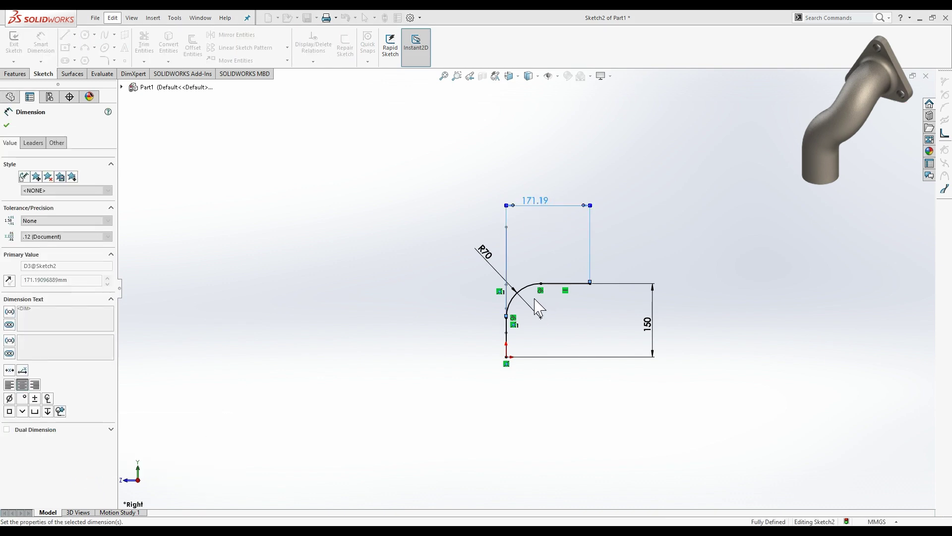
pyautogui.write('100')
pyautogui.press('Return')
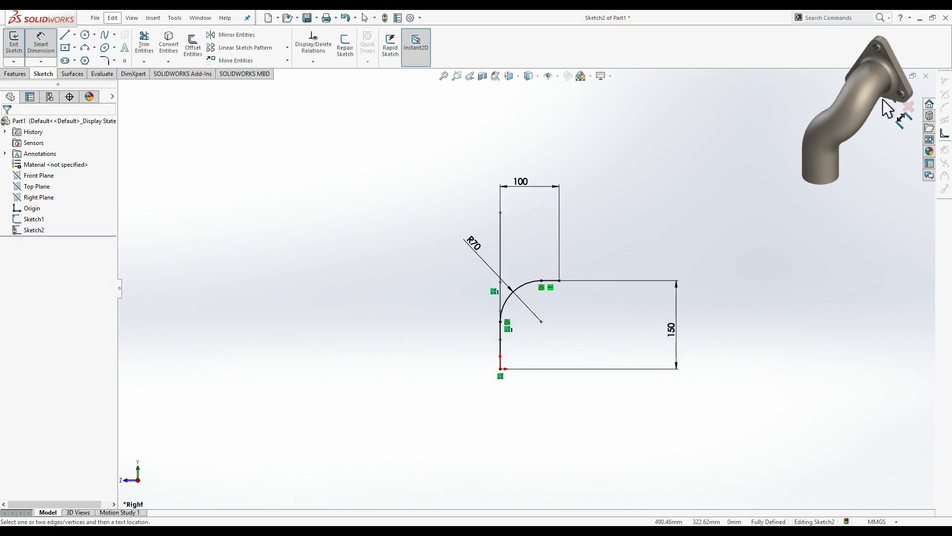
pyautogui.click(883, 99)
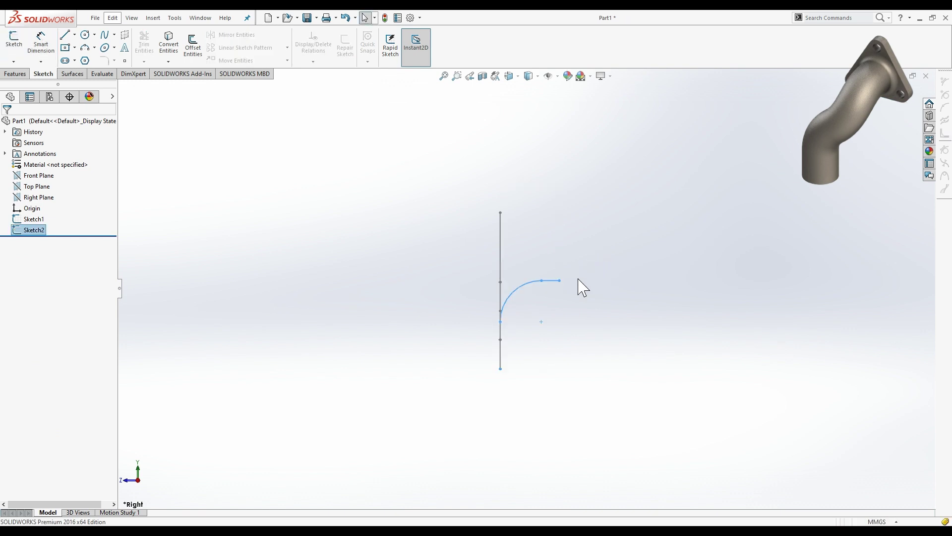
# Project Sketch2 onto Sketch1 to create 3D Curve1, then deselect it and select Front Plane
pyautogui.moveTo(528, 276); pyautogui.dragTo(519, 297, button='middle')
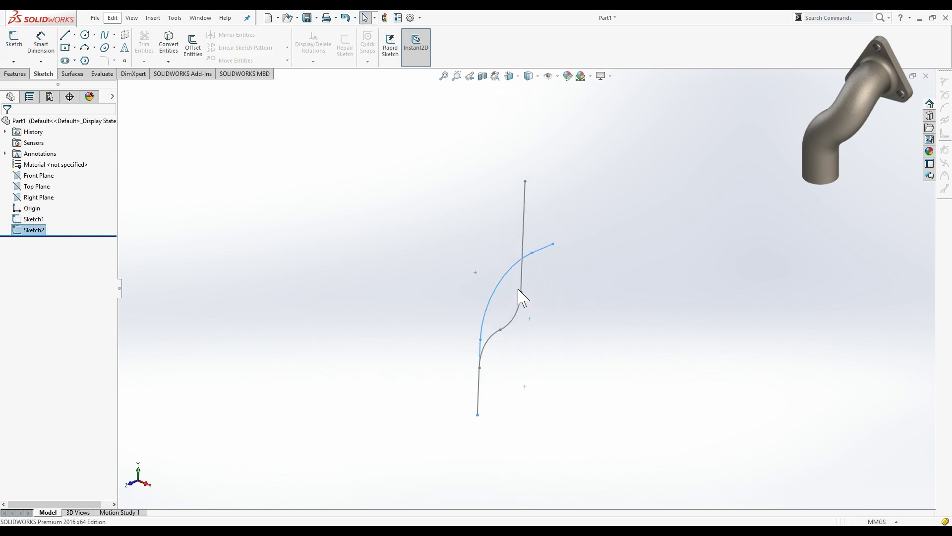
pyautogui.click(22, 77)
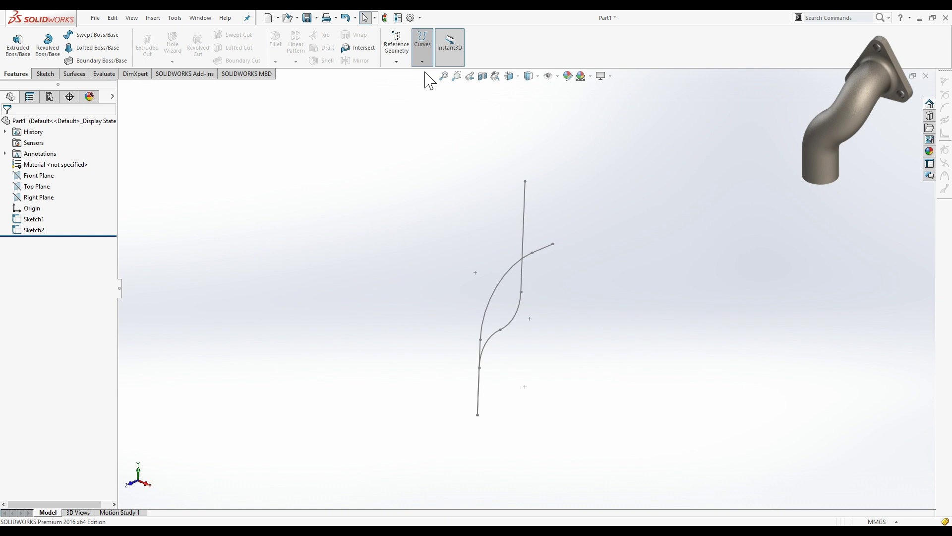
pyautogui.click(514, 268)
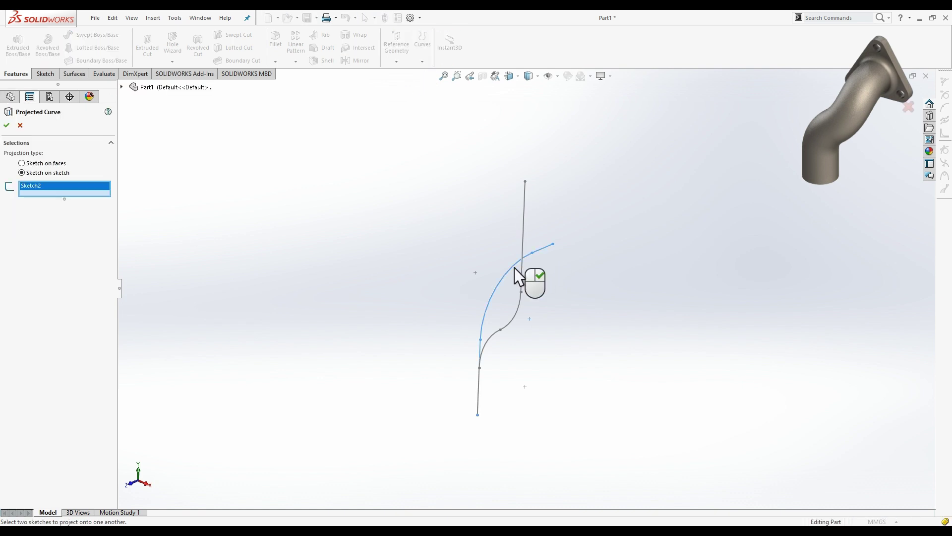
pyautogui.click(521, 273)
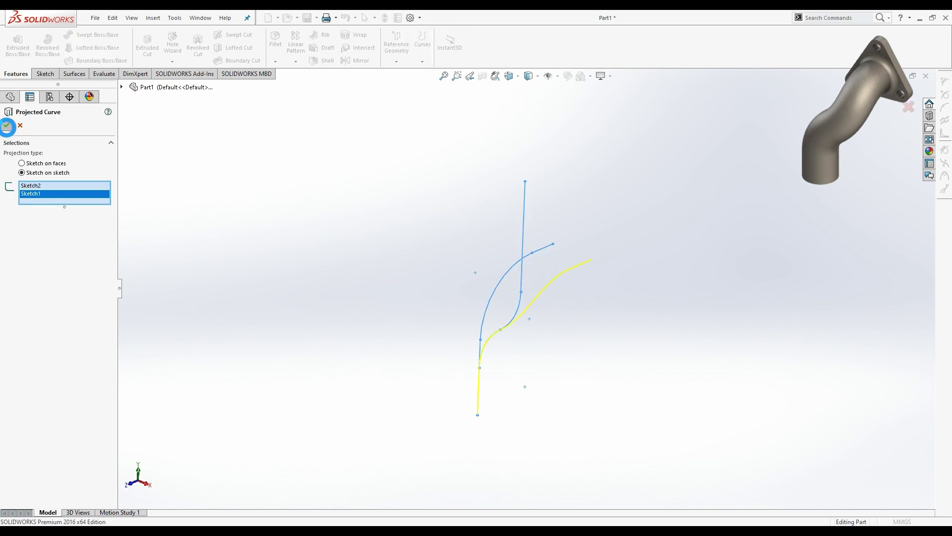
pyautogui.click(7, 126)
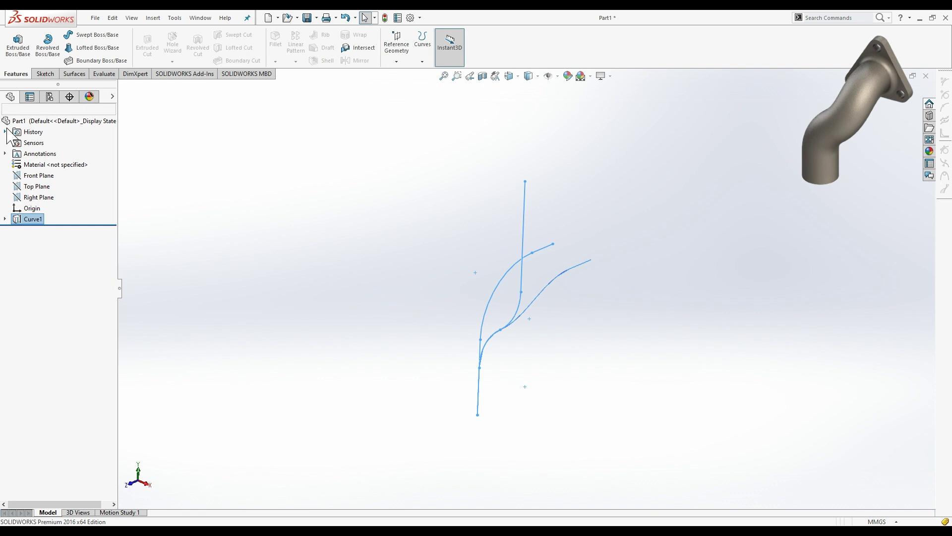
pyautogui.click(560, 303)
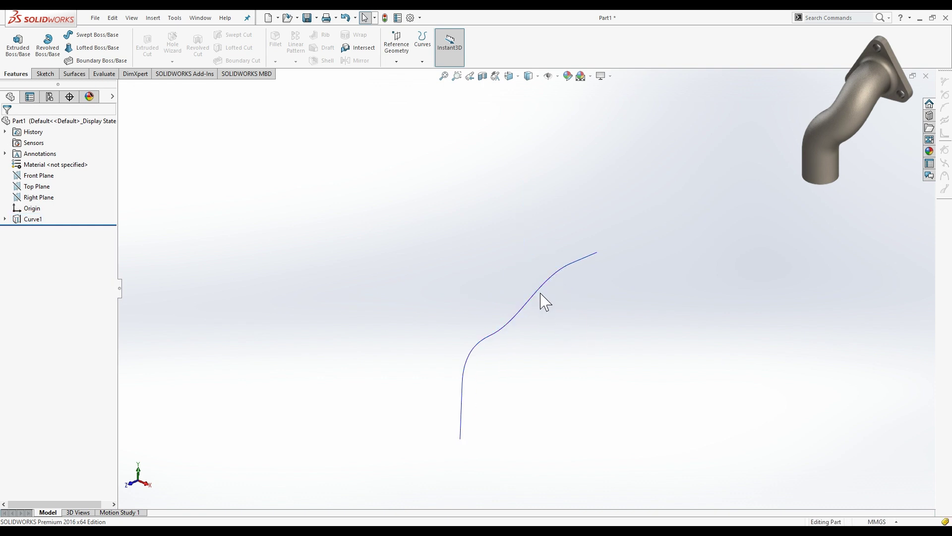
pyautogui.click(40, 176)
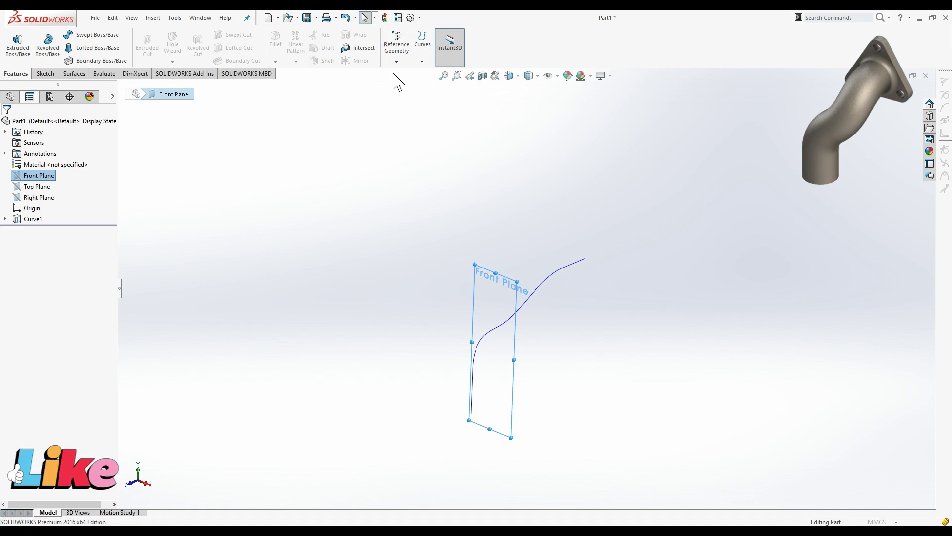
# Create Plane1 parallel to Front Plane through the curve's upper endpoint
pyautogui.click(396, 43)
pyautogui.click(585, 259)
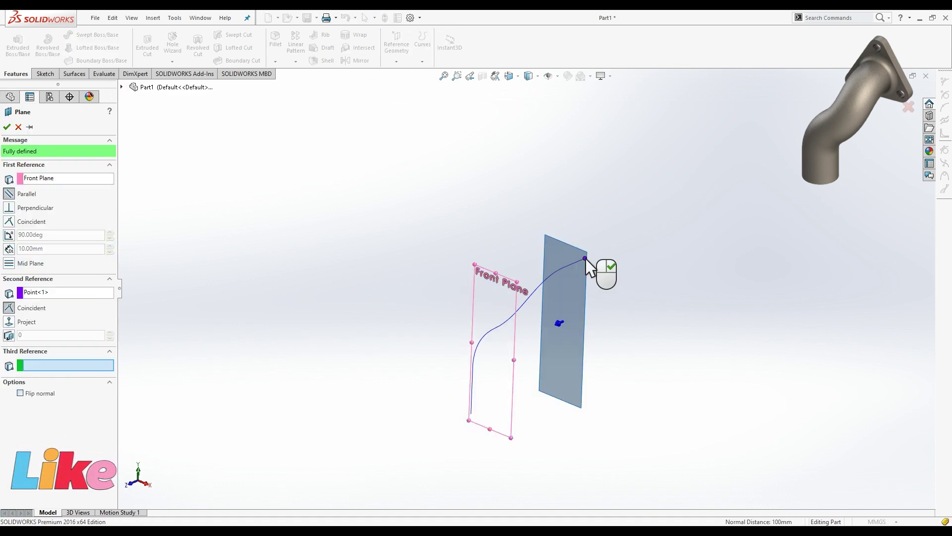
pyautogui.click(7, 128)
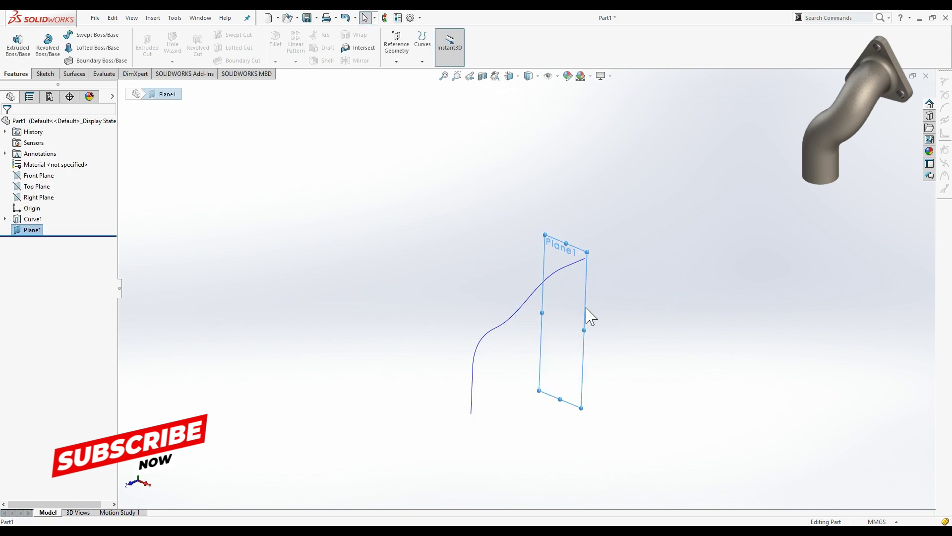
pyautogui.click(518, 77)
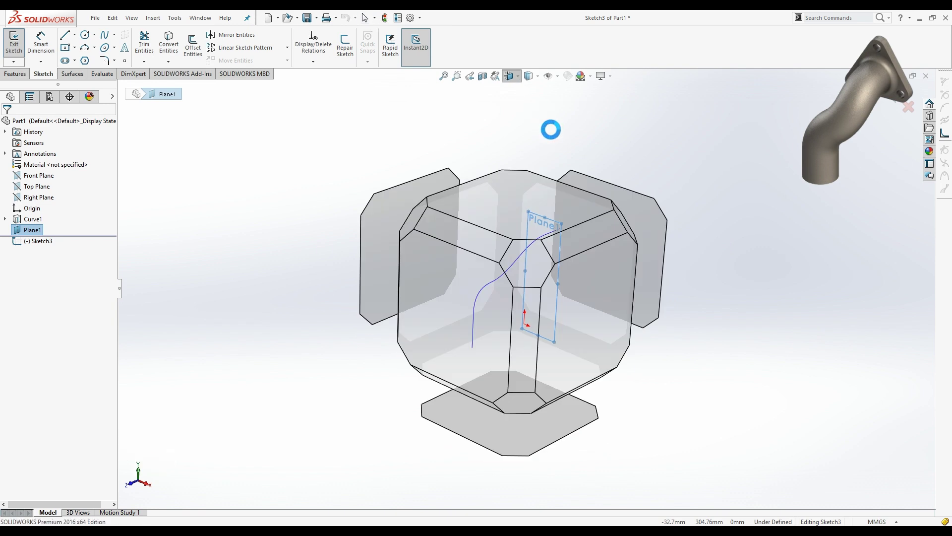
# View Plane1 normal-to and draw a 3-sided polygon centred near the curve's top end
pyautogui.hotkey('ctrl', '8')
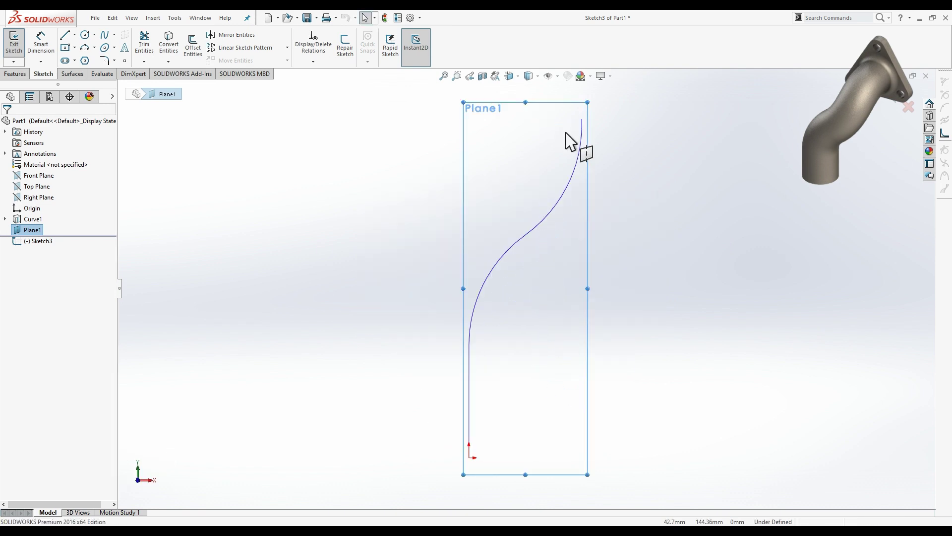
pyautogui.scroll(2, 567, 142)
pyautogui.scroll(1, 568, 143)
pyautogui.scroll(1, 570, 208)
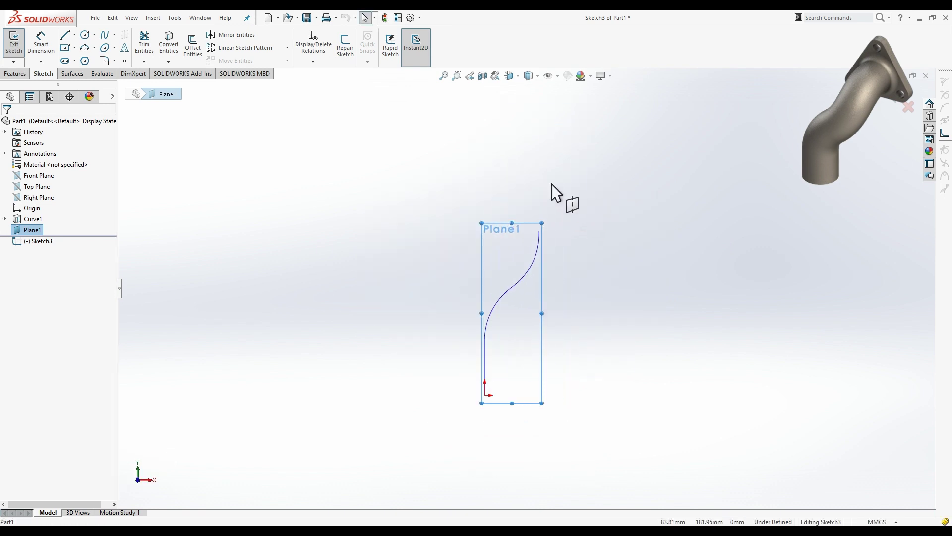
pyautogui.click(85, 60)
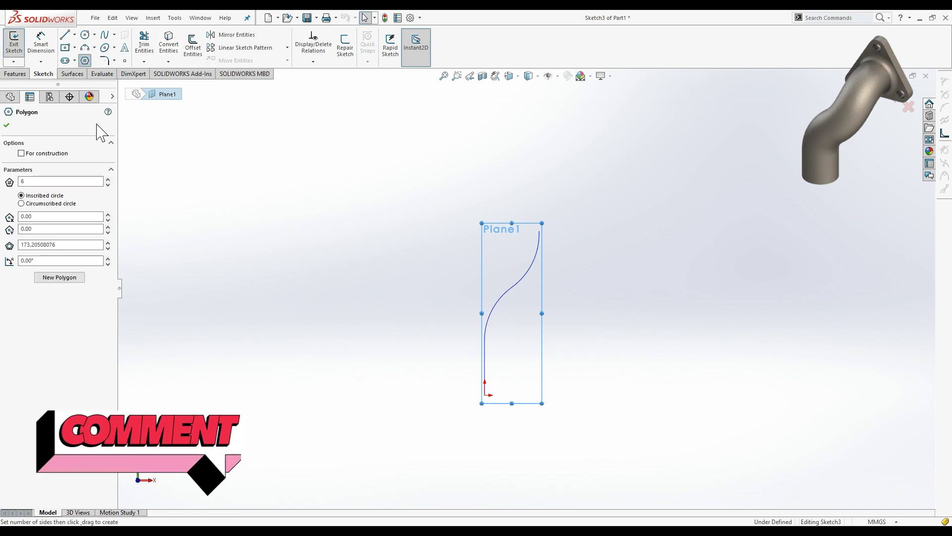
pyautogui.doubleClick(29, 182)
pyautogui.write('3')
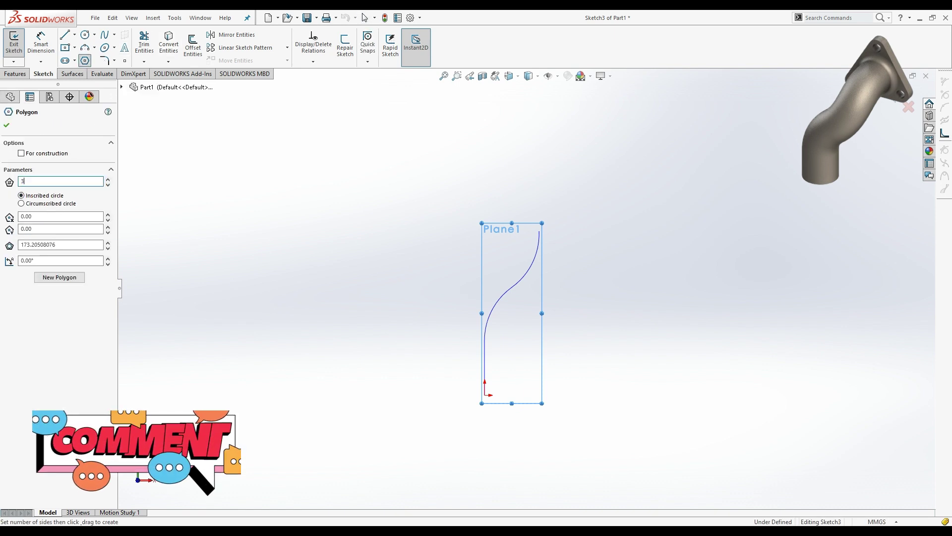
pyautogui.click(580, 228)
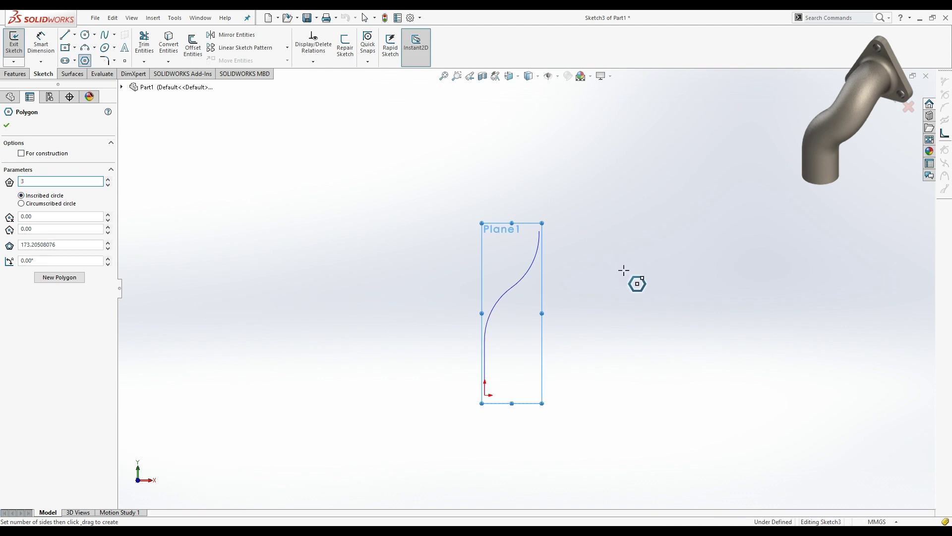
pyautogui.click(662, 271)
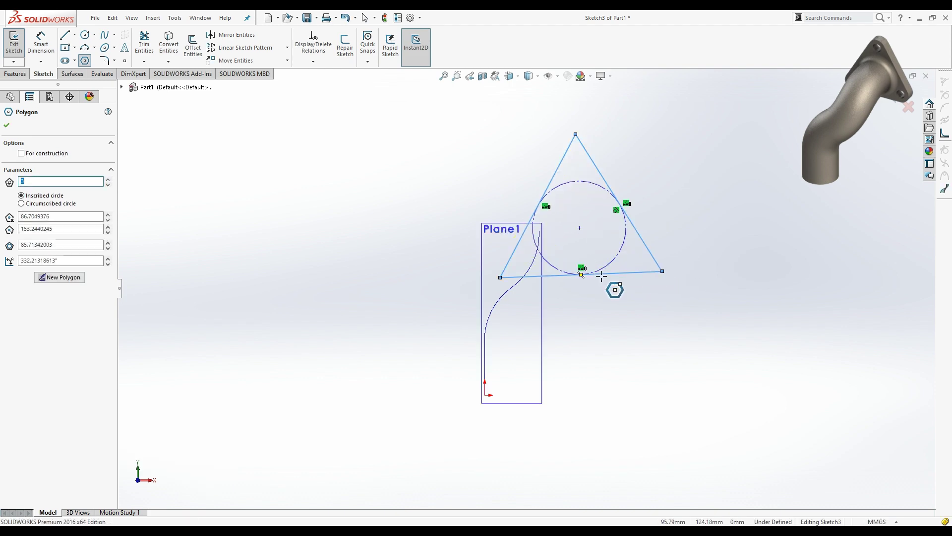
pyautogui.press('Escape')
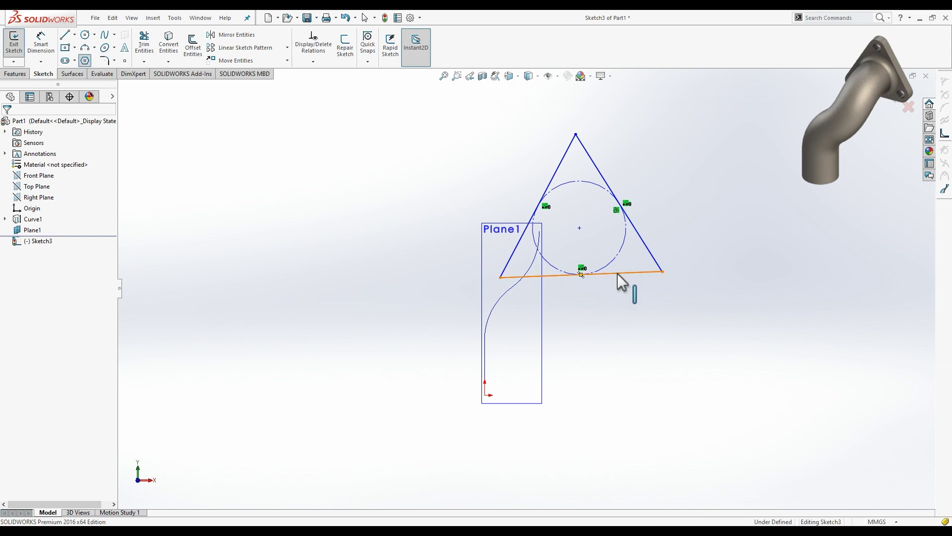
# Make the triangle's base horizontal, 40 mm below the inscribed circle's centre
pyautogui.click(618, 272)
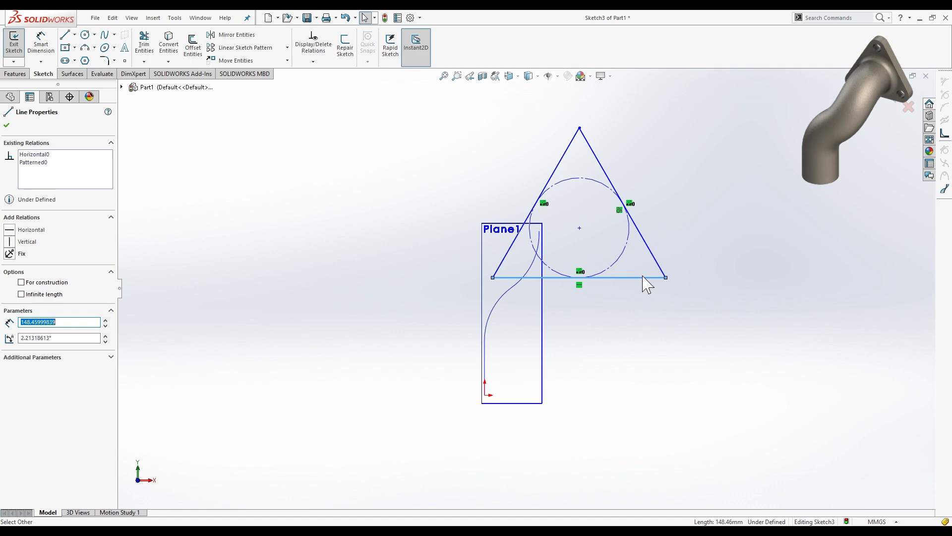
pyautogui.moveTo(635, 292); pyautogui.dragTo(649, 273, button='right')
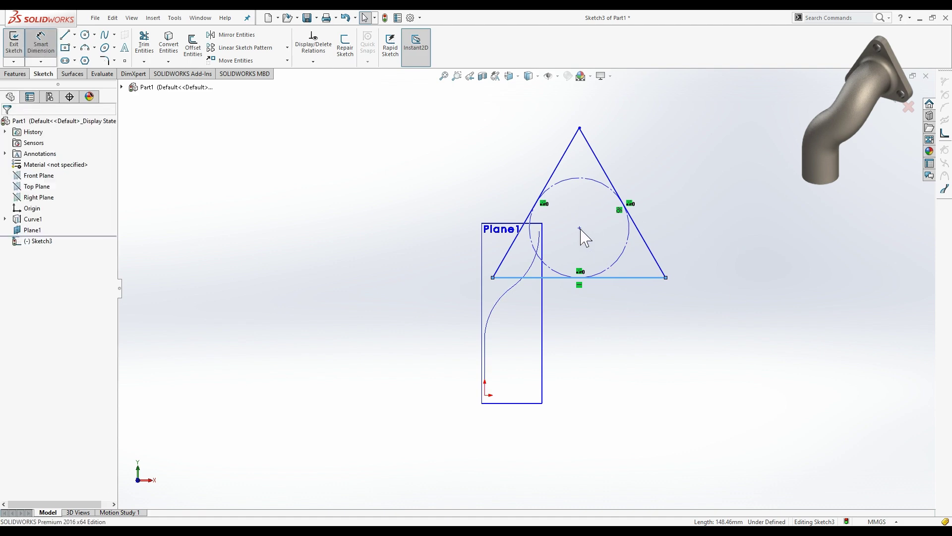
pyautogui.click(633, 277)
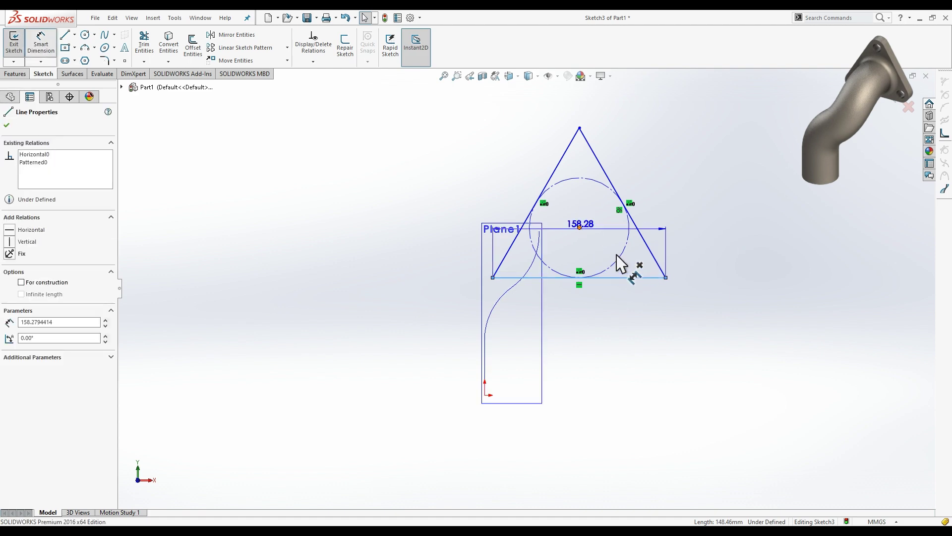
pyautogui.click(632, 254)
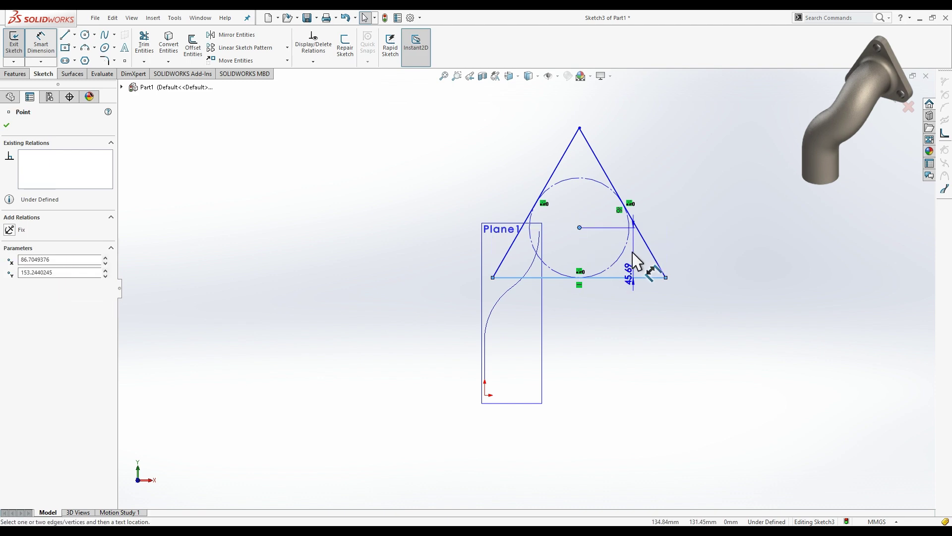
pyautogui.click(691, 257)
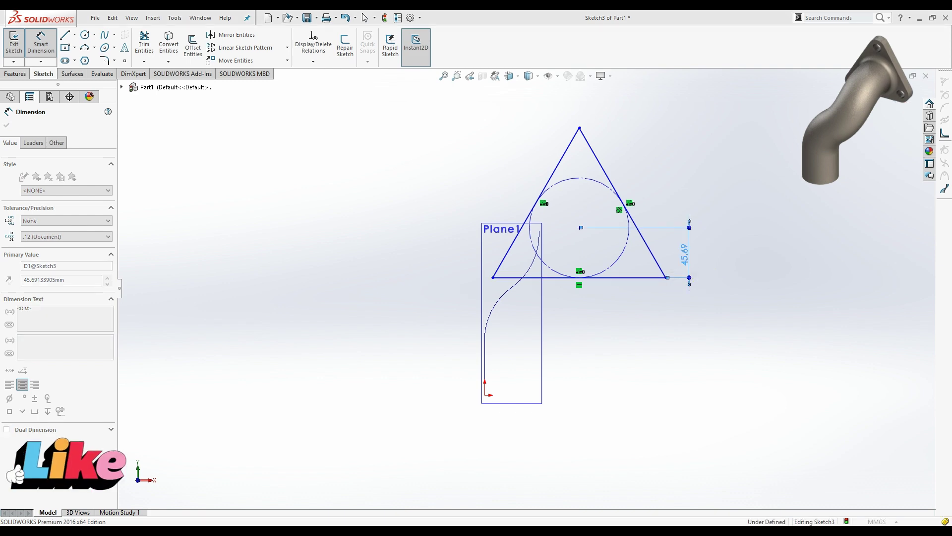
pyautogui.moveTo(676, 277); pyautogui.dragTo(675, 279)
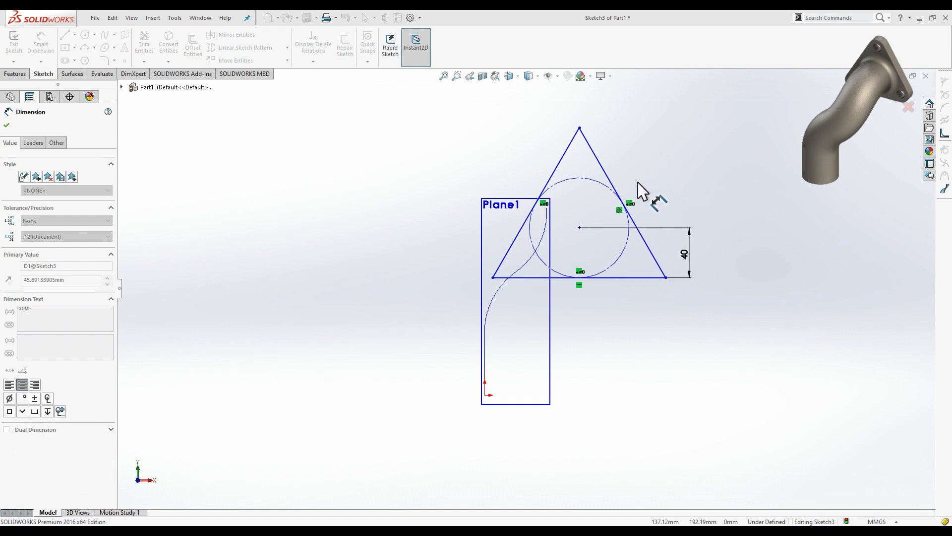
pyautogui.press('Escape')
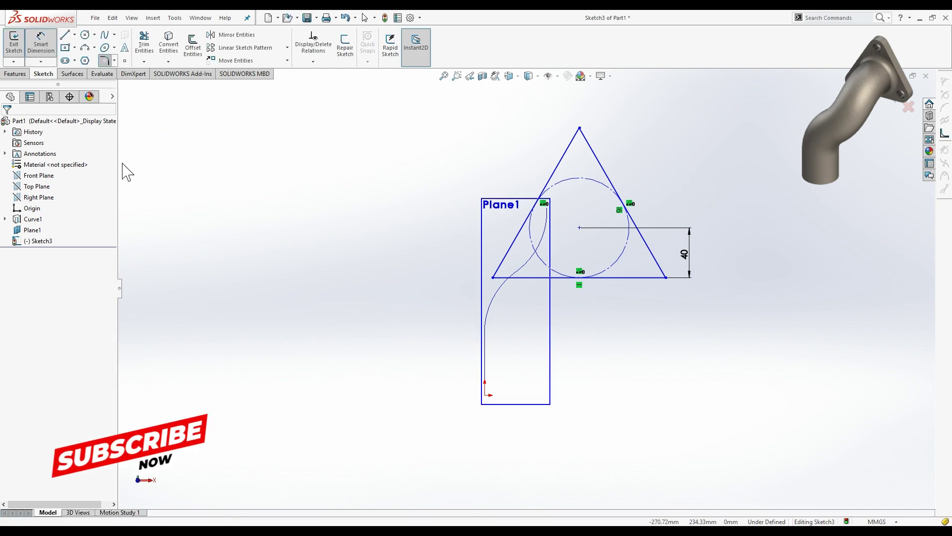
pyautogui.doubleClick(60, 220)
# Round the triangle's corners with 15 mm sketch fillets
pyautogui.write('15.00mm')
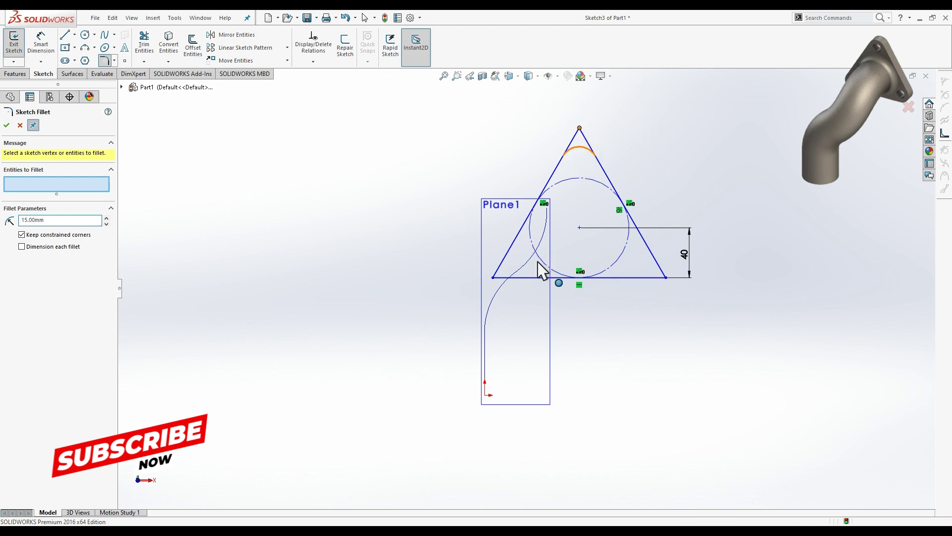
pyautogui.click(494, 277)
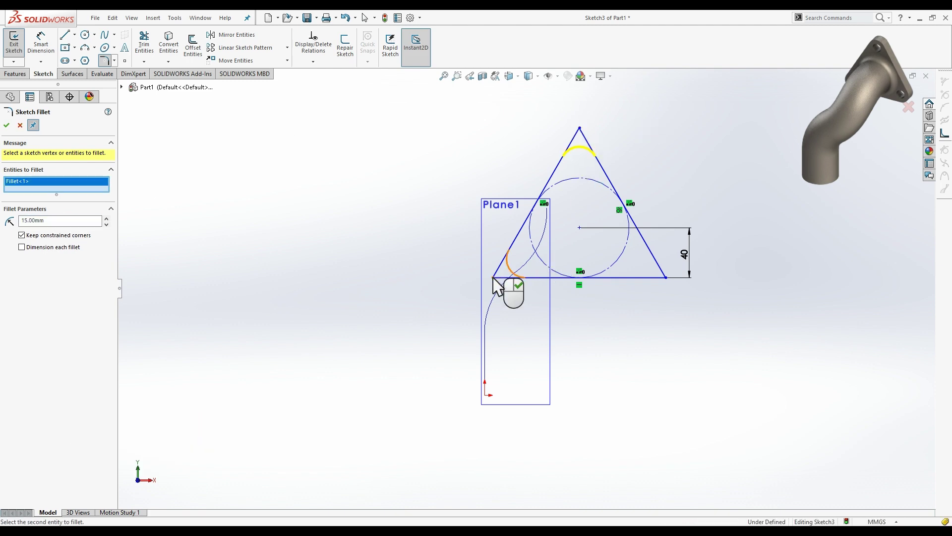
pyautogui.click(666, 278)
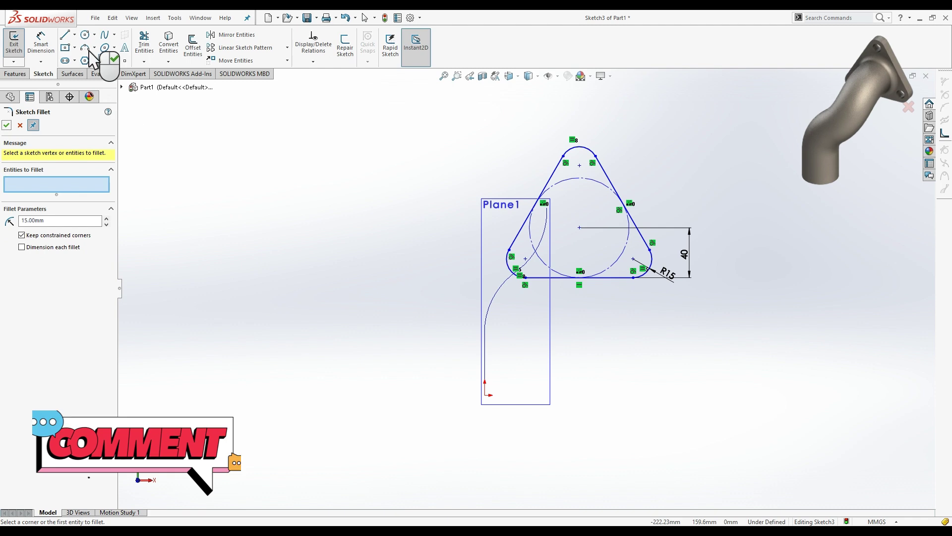
pyautogui.click(84, 34)
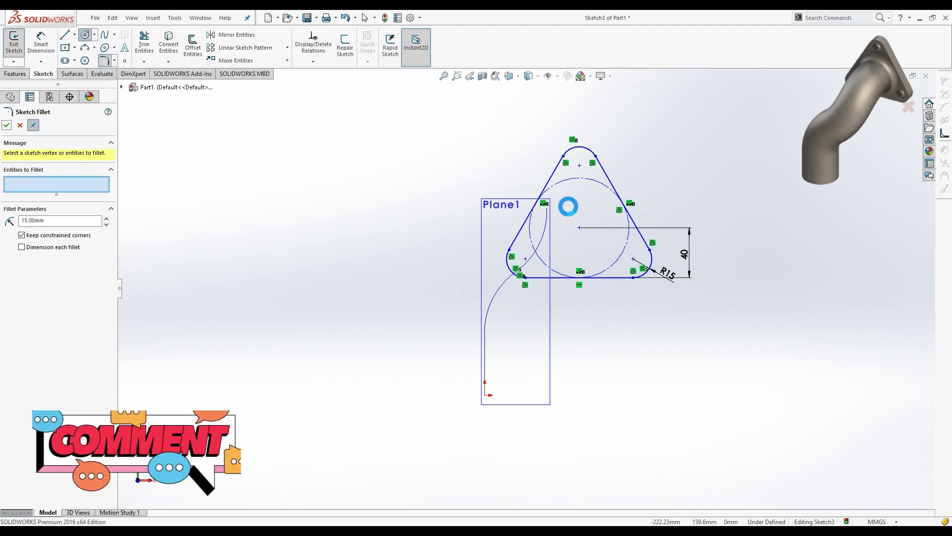
# Draw a circle at the triangle's centre and dimension it Ø50 for the bore
pyautogui.click(580, 228)
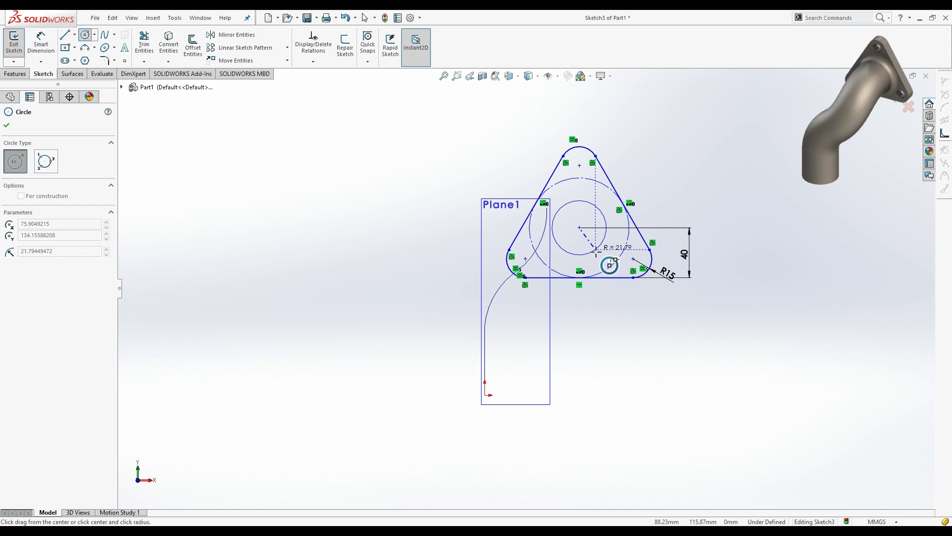
pyautogui.click(598, 254)
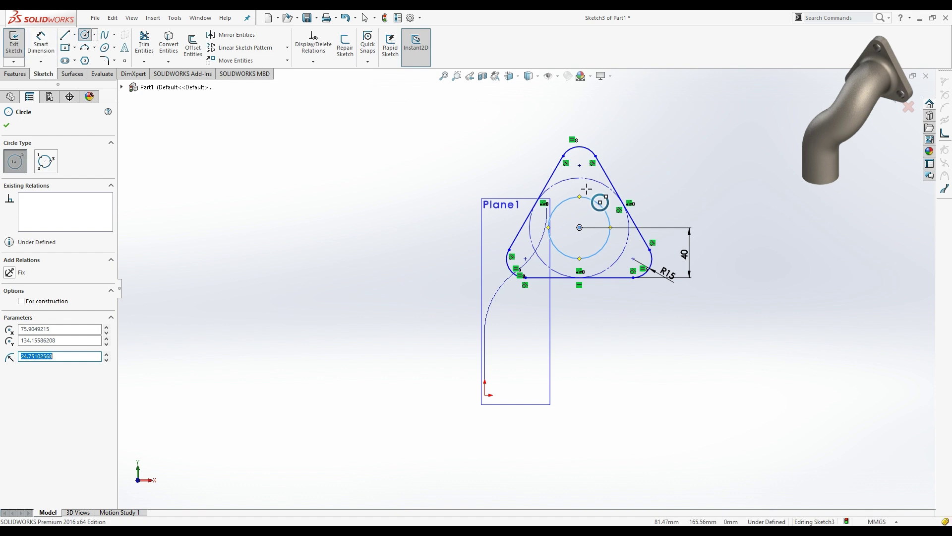
pyautogui.click(41, 47)
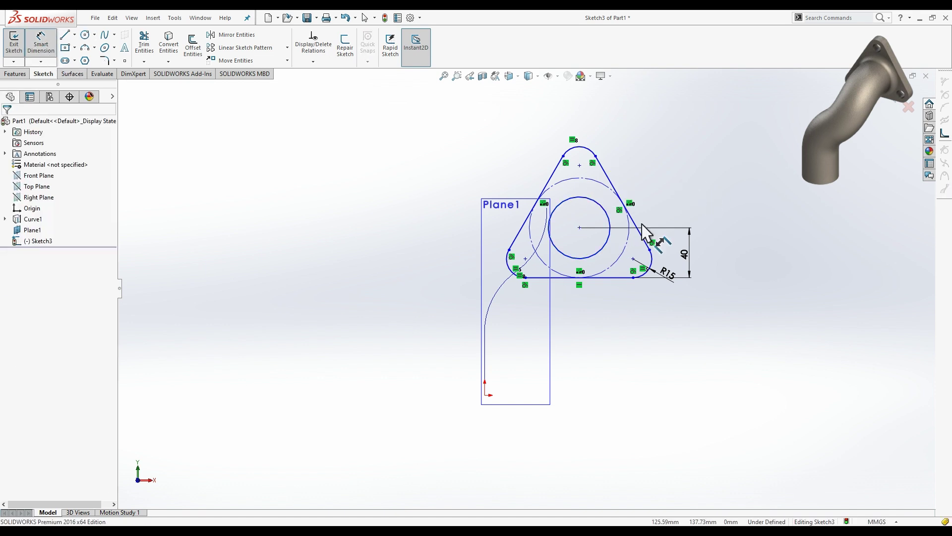
pyautogui.click(584, 198)
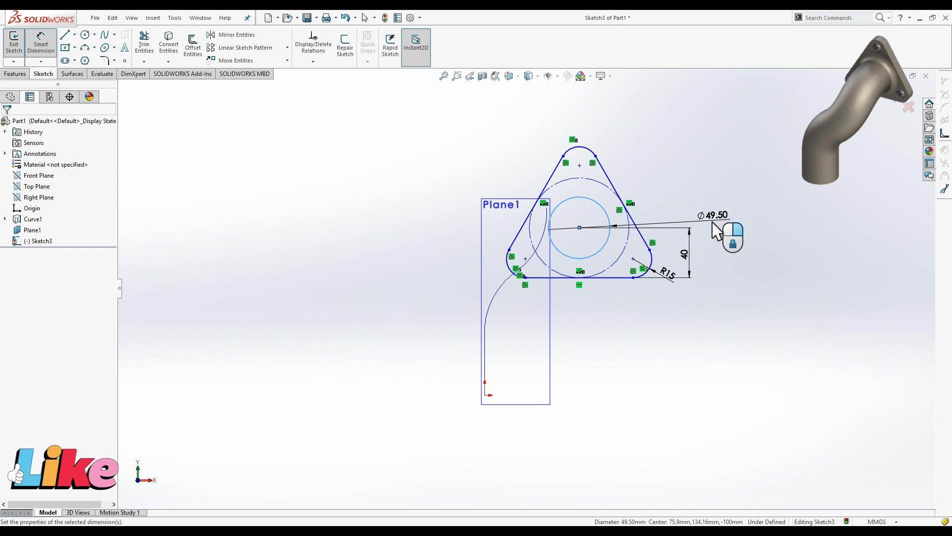
pyautogui.click(715, 231)
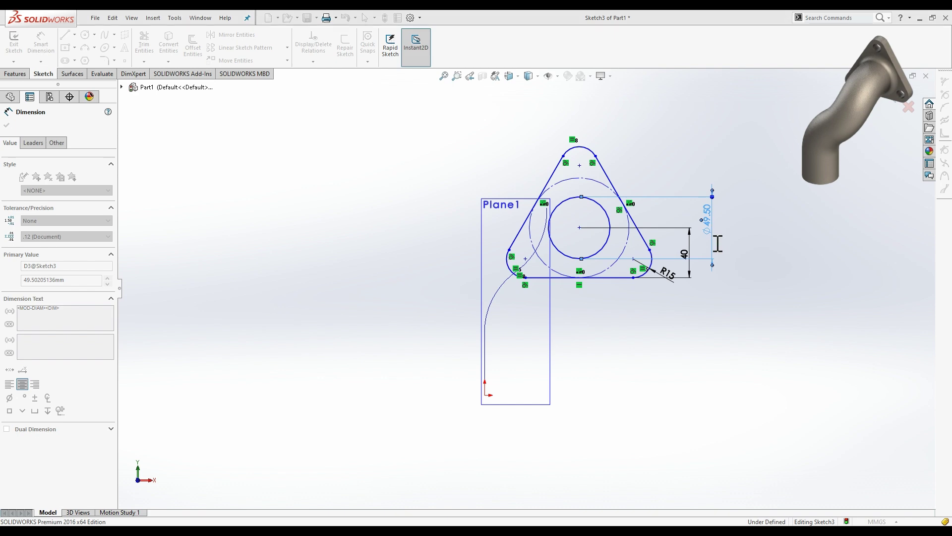
pyautogui.write('50')
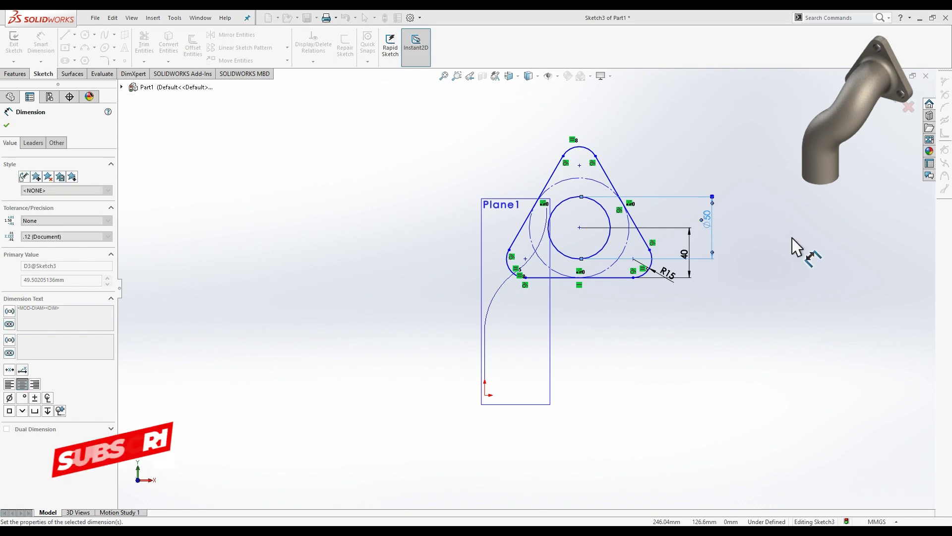
pyautogui.press('Return')
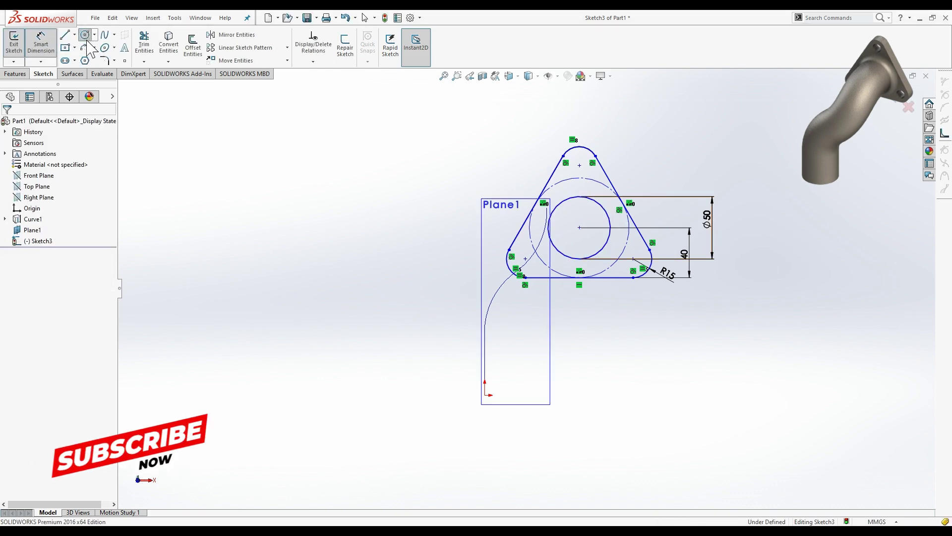
# Draw three small hole circles at the top, left and right corner centres
pyautogui.click(85, 36)
pyautogui.moveTo(579, 165); pyautogui.dragTo(588, 165)
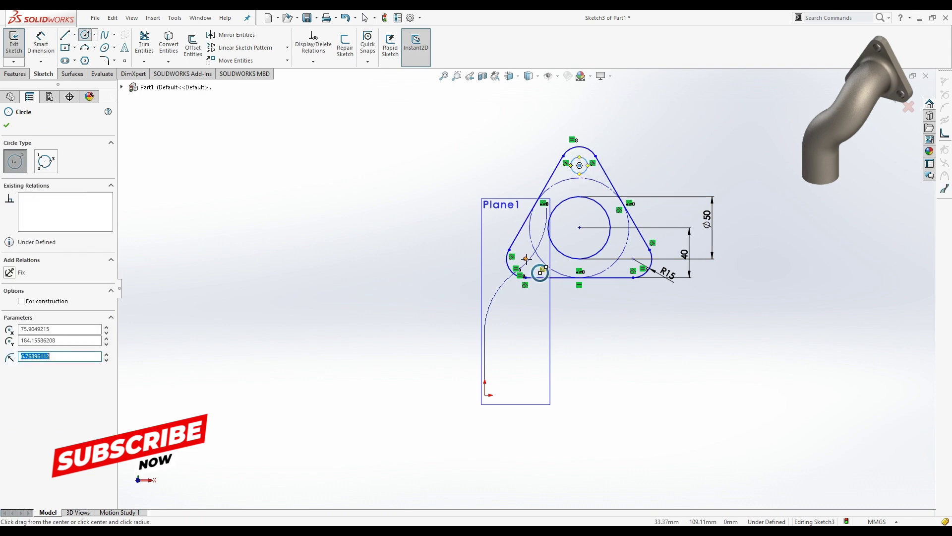
pyautogui.moveTo(526, 258); pyautogui.dragTo(531, 265)
pyautogui.moveTo(633, 259); pyautogui.dragTo(637, 266)
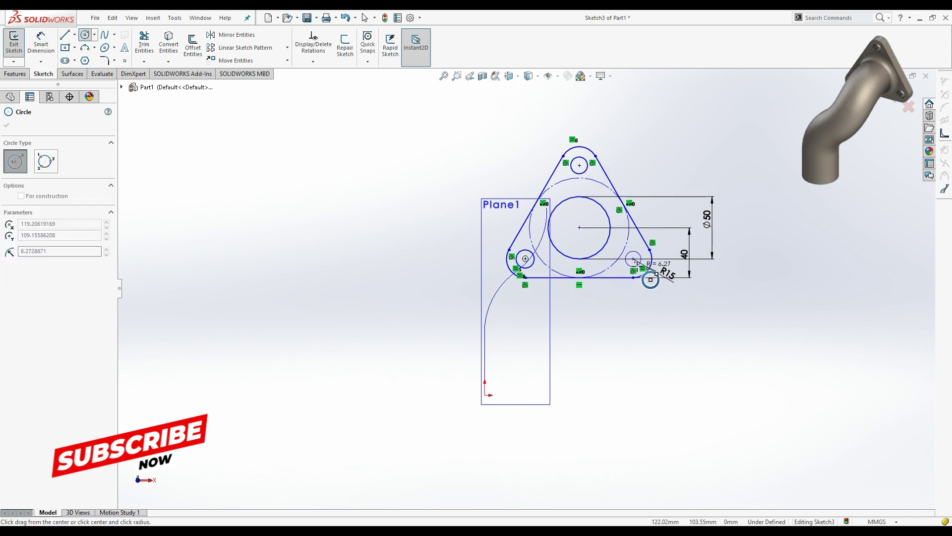
# Dimension the top hole's diameter to 15 mm
pyautogui.click(41, 44)
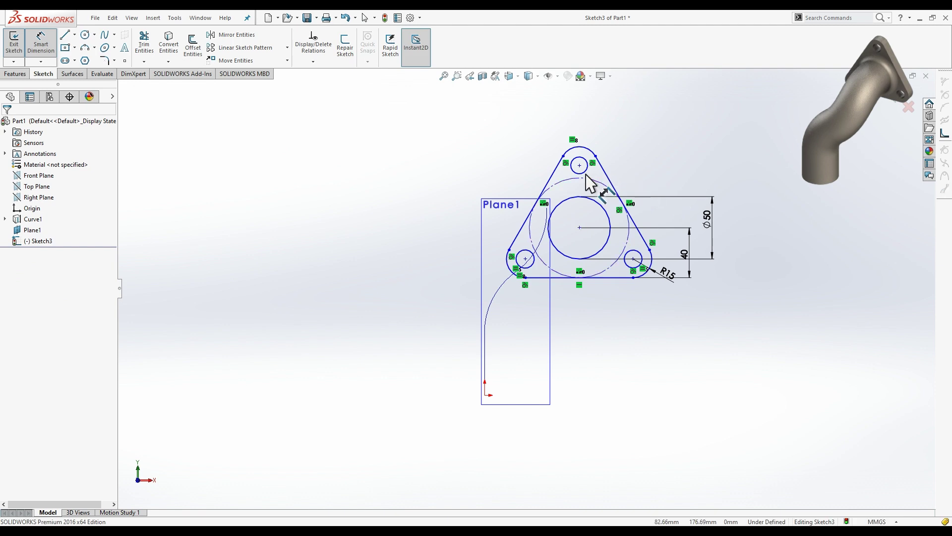
pyautogui.click(616, 164)
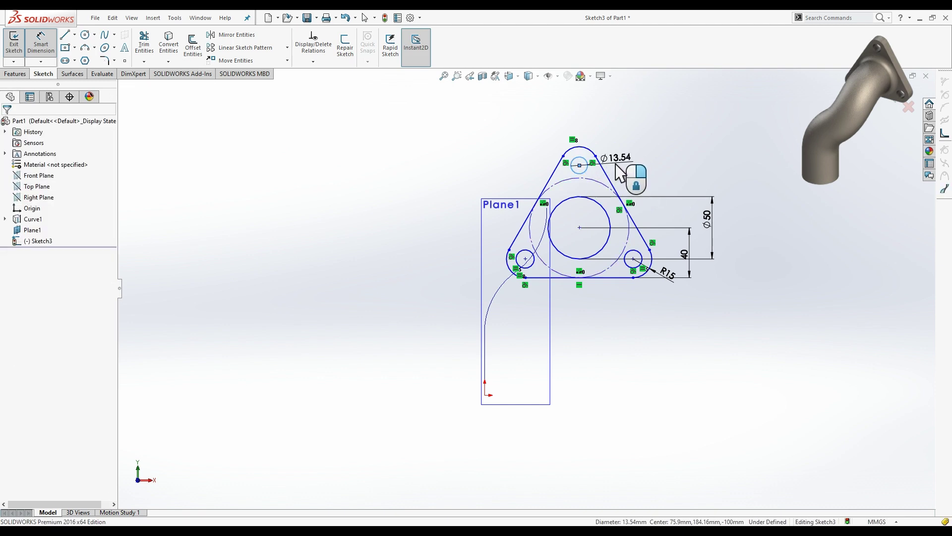
pyautogui.click(615, 164)
pyautogui.write('15')
pyautogui.click(678, 153)
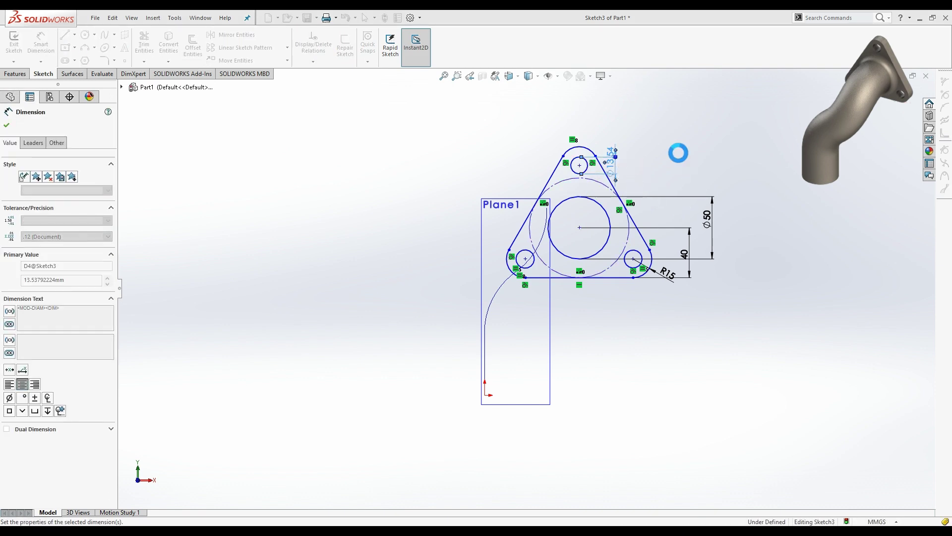
pyautogui.click(679, 154)
pyautogui.press('Escape')
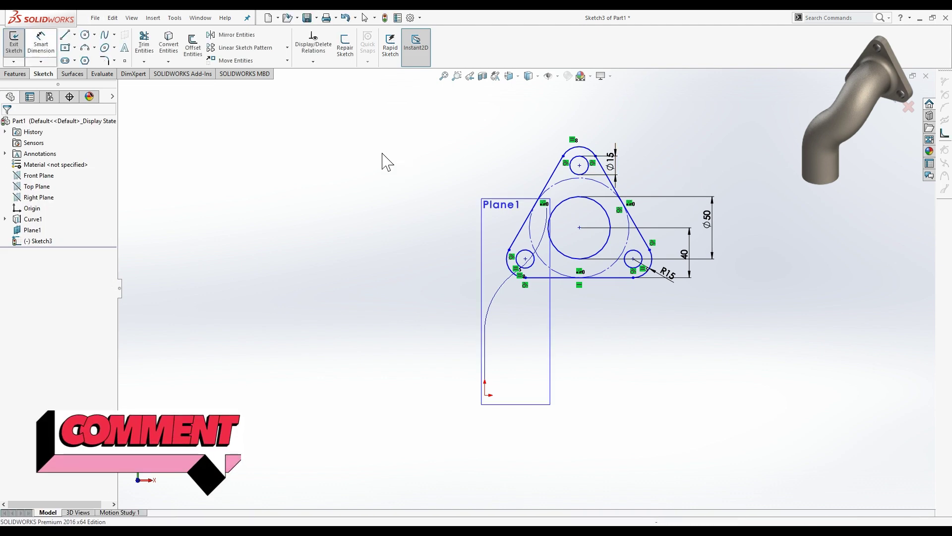
# Give the left and right corner holes an Equal relation
pyautogui.click(571, 165)
pyautogui.click(525, 250)
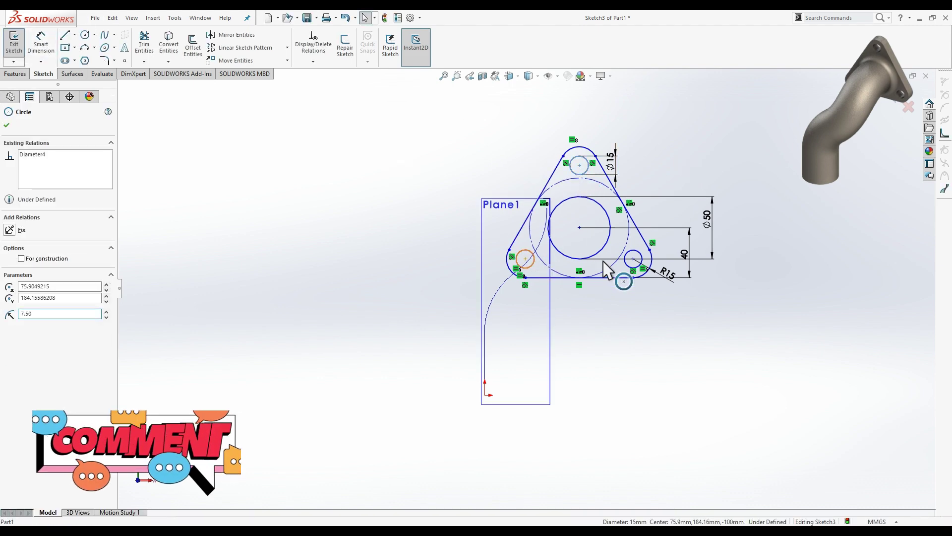
pyautogui.keyDown('ctrl'); pyautogui.click(627, 268); pyautogui.keyUp('ctrl')
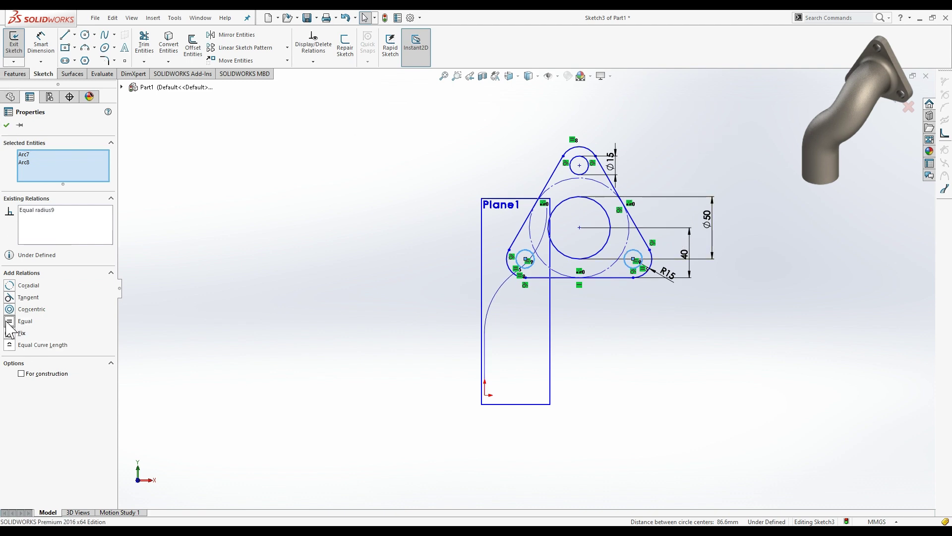
pyautogui.click(7, 125)
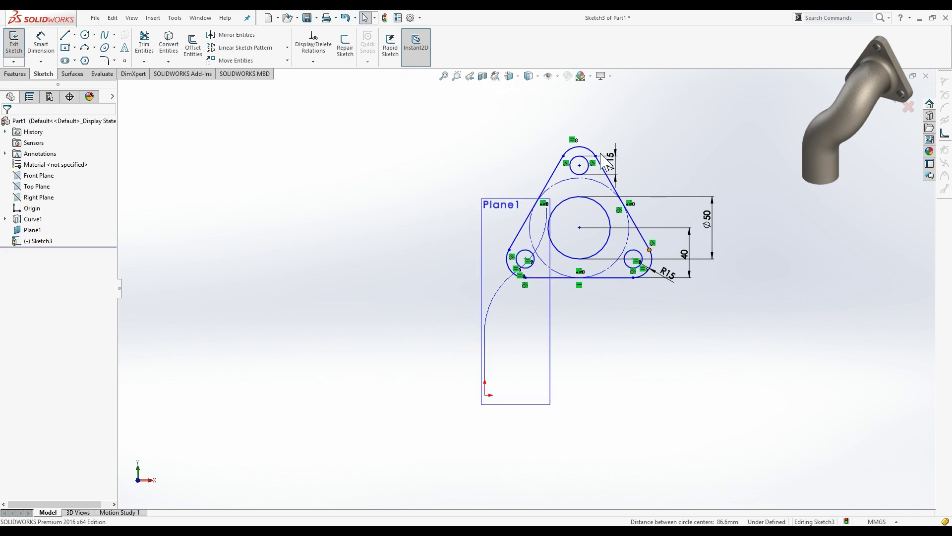
pyautogui.scroll(-2, 618, 111)
pyautogui.moveTo(674, 204)
pyautogui.mouseDown(button='middle')
pyautogui.moveTo(633, 212)
pyautogui.moveTo(604, 242)
pyautogui.mouseUp(button='middle')
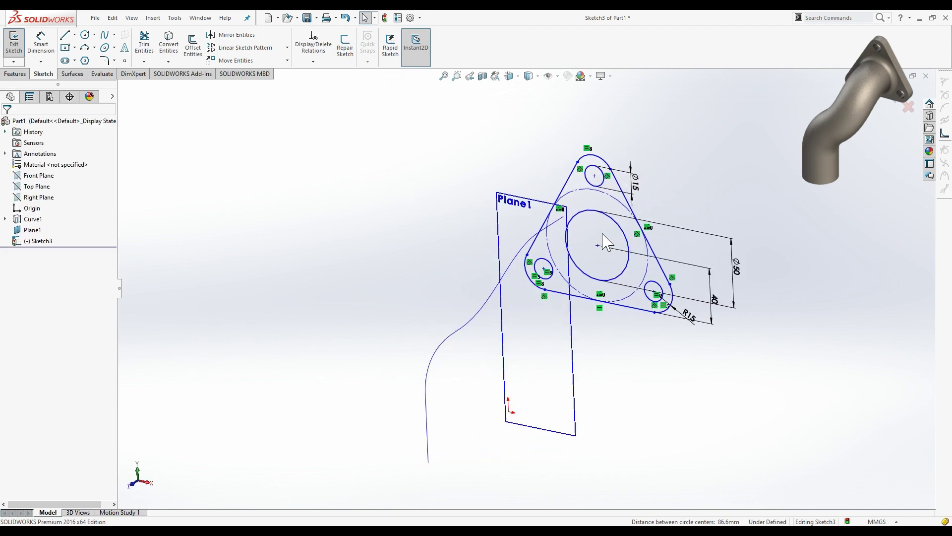
# Add a Pierce relation between the bore centre point and the path curve
pyautogui.click(597, 245)
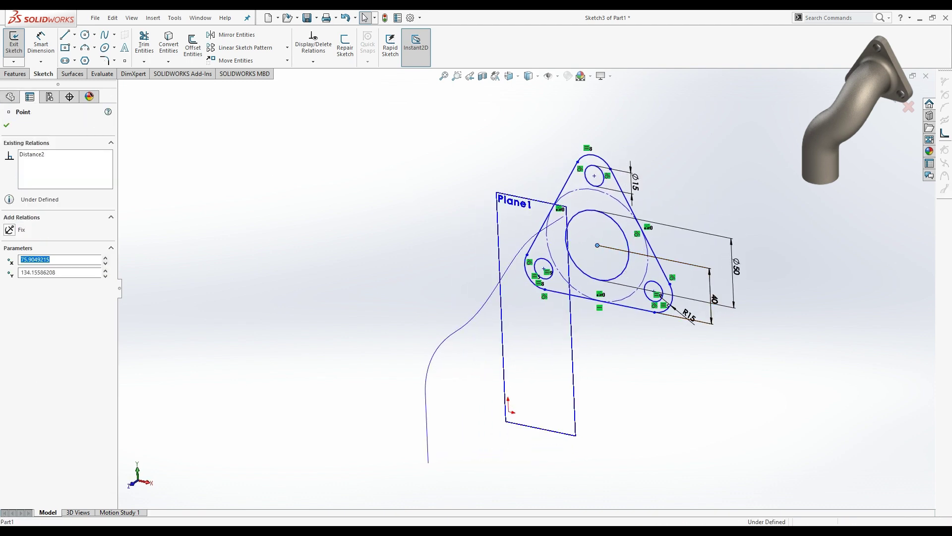
pyautogui.click(563, 228)
pyautogui.click(25, 285)
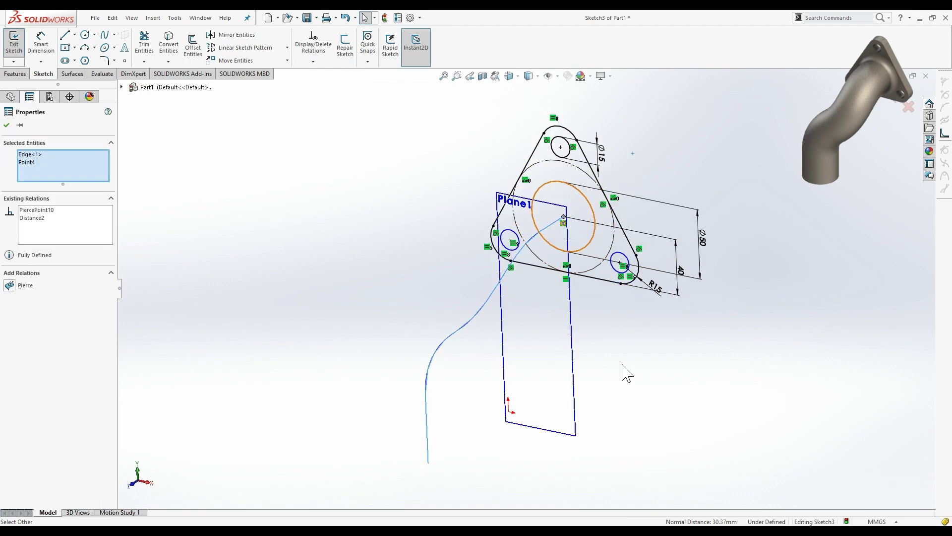
pyautogui.press('Escape')
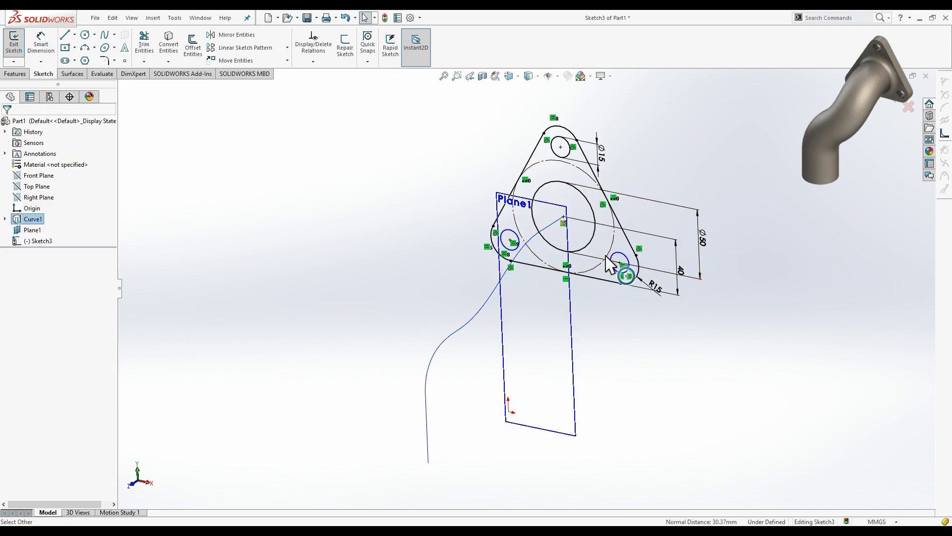
pyautogui.scroll(-2, 629, 275)
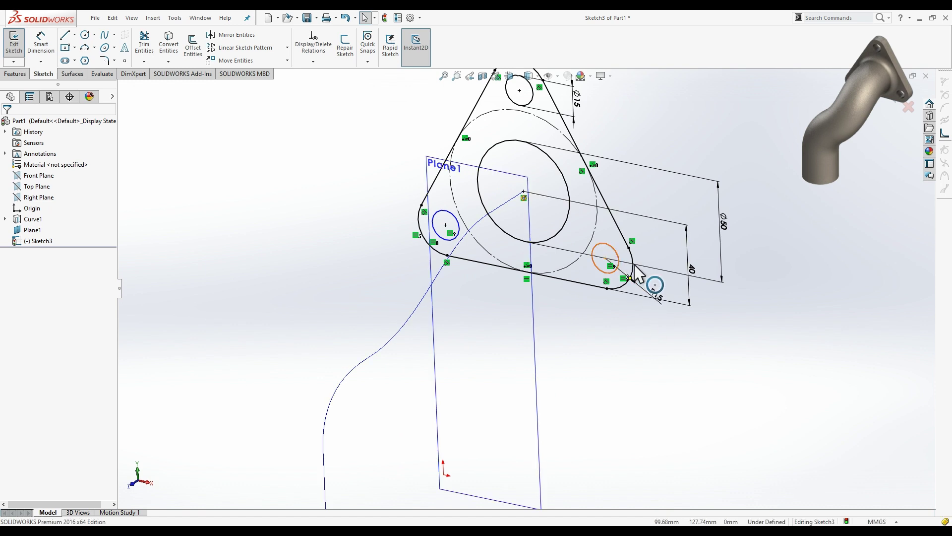
# Make the lower-right hole concentric with its corner arc
pyautogui.click(631, 268)
pyautogui.keyDown('ctrl'); pyautogui.click(617, 265); pyautogui.keyUp('ctrl')
pyautogui.click(649, 258)
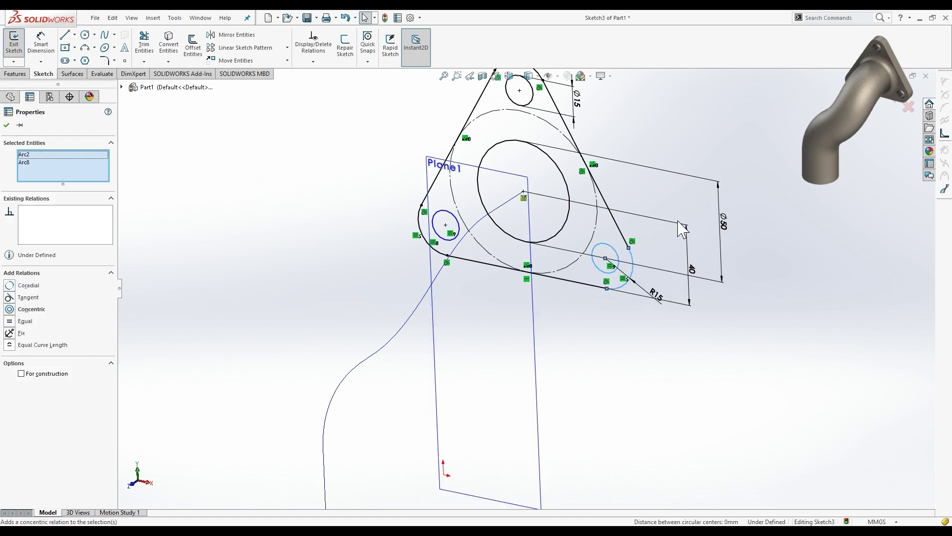
pyautogui.press('Escape')
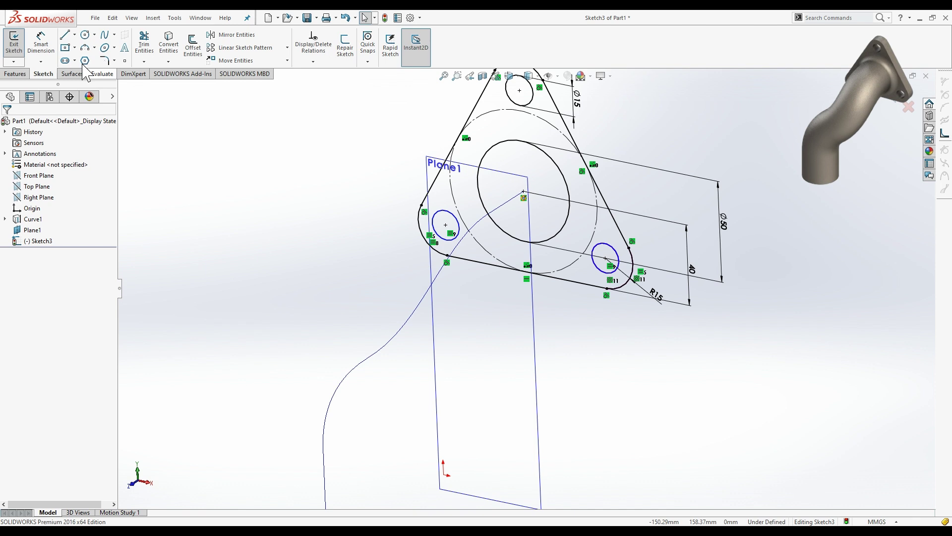
pyautogui.click(40, 42)
pyautogui.click(619, 260)
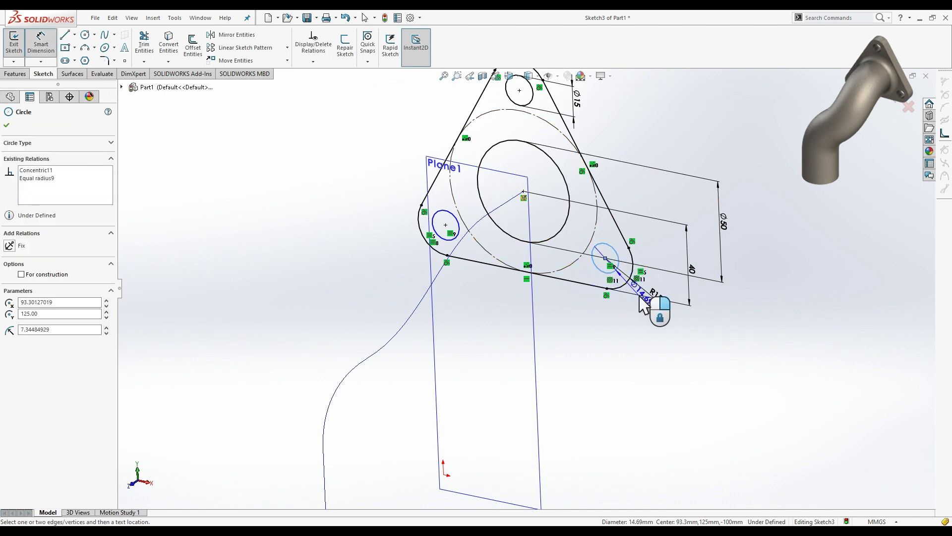
pyautogui.press('Escape')
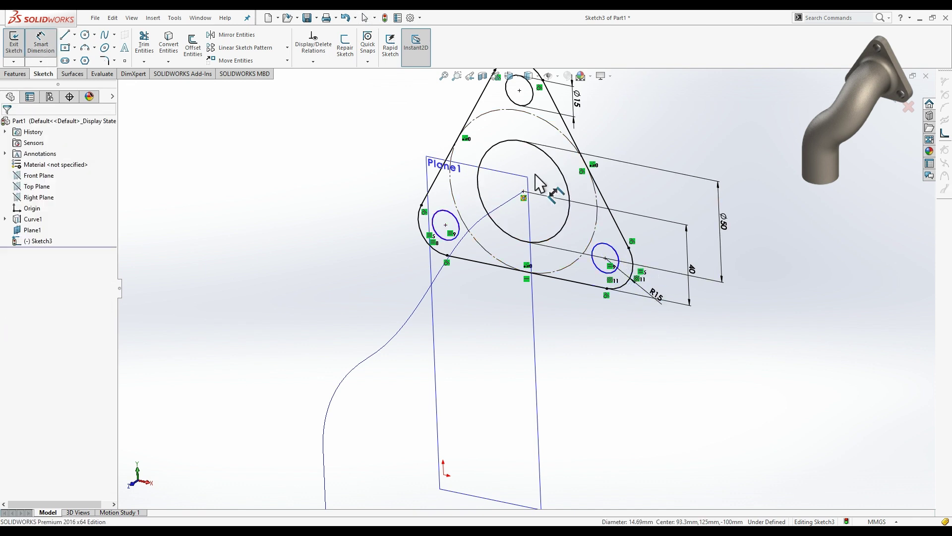
pyautogui.press('Escape')
# Add an Equal relation across all three bolt holes
pyautogui.click(511, 102)
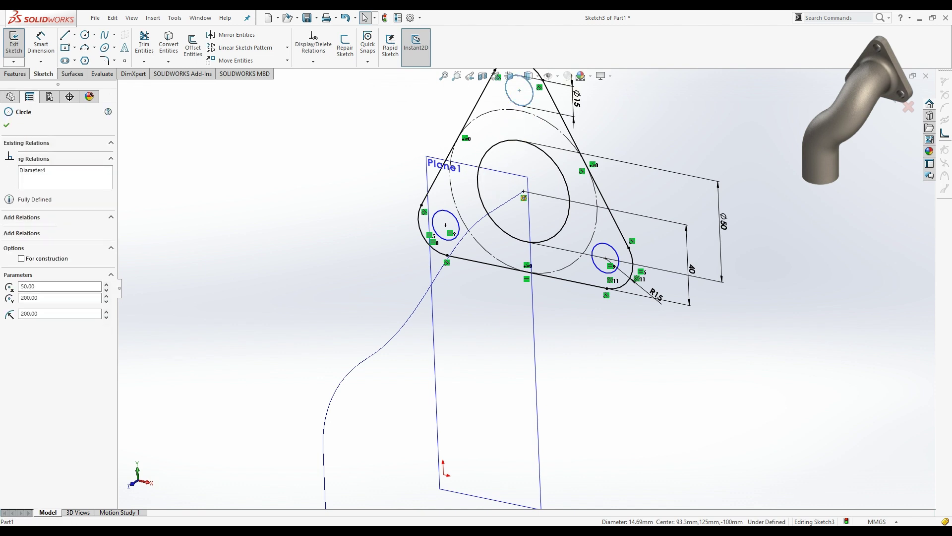
pyautogui.keyDown('ctrl'); pyautogui.click(458, 225); pyautogui.keyUp('ctrl')
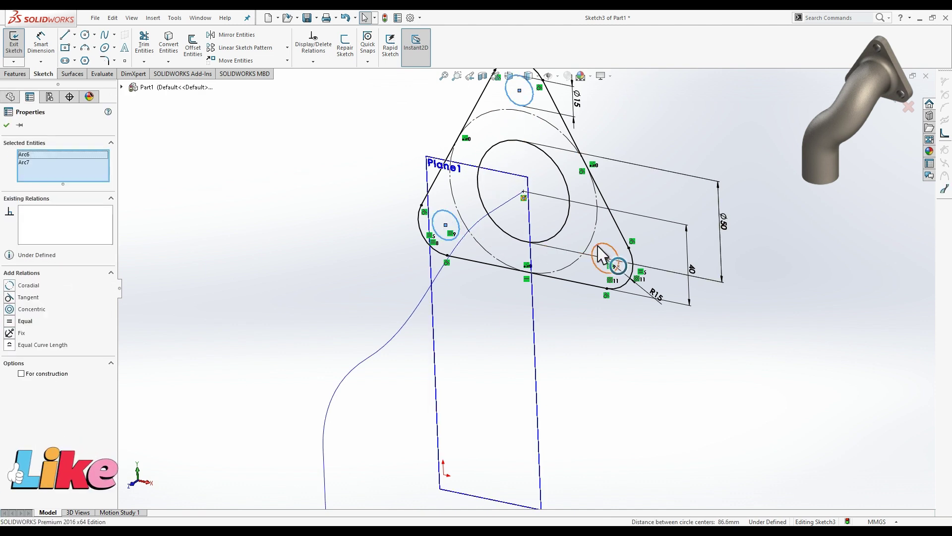
pyautogui.keyDown('ctrl'); pyautogui.click(600, 255); pyautogui.keyUp('ctrl')
pyautogui.click(644, 218)
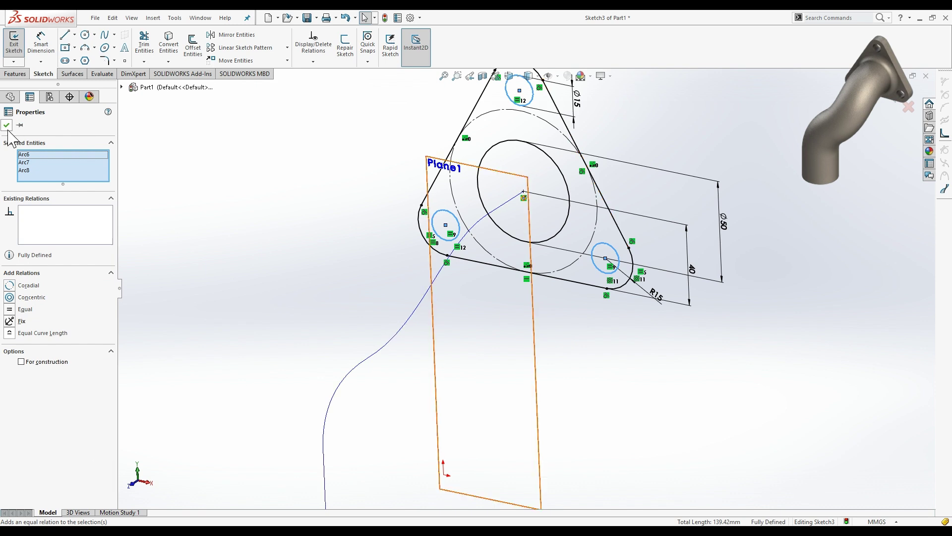
pyautogui.click(731, 195)
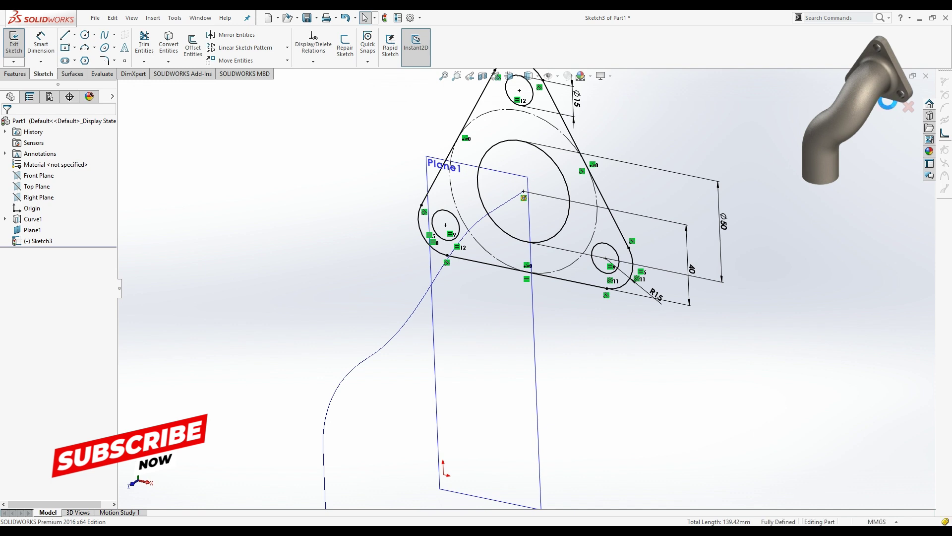
# Extrude the flange sketch Blind 15 mm, reversed to Plane1's opposite side
pyautogui.click(887, 103)
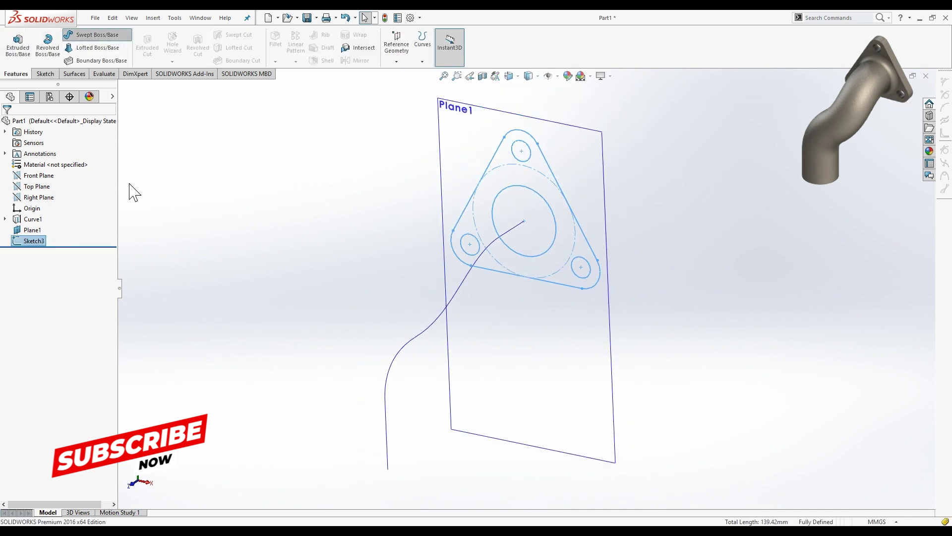
pyautogui.click(20, 120)
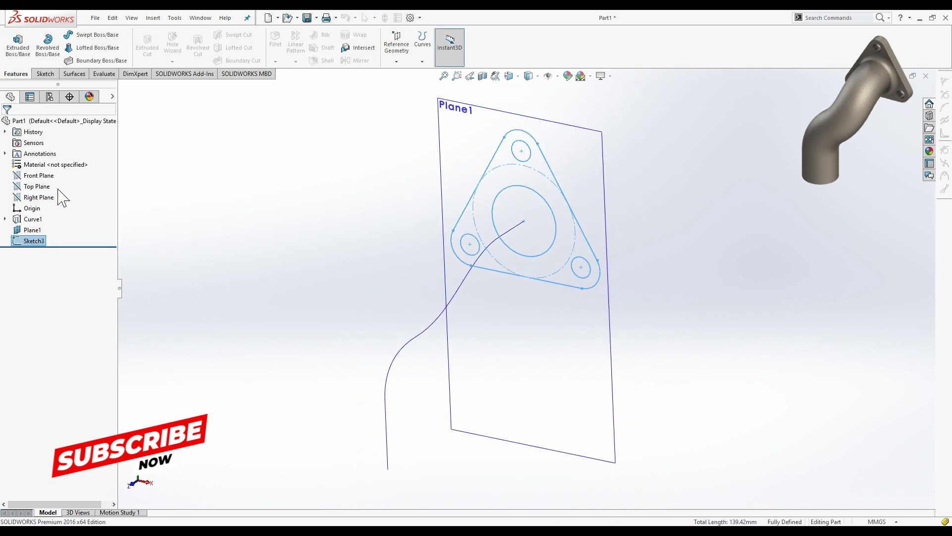
pyautogui.click(17, 55)
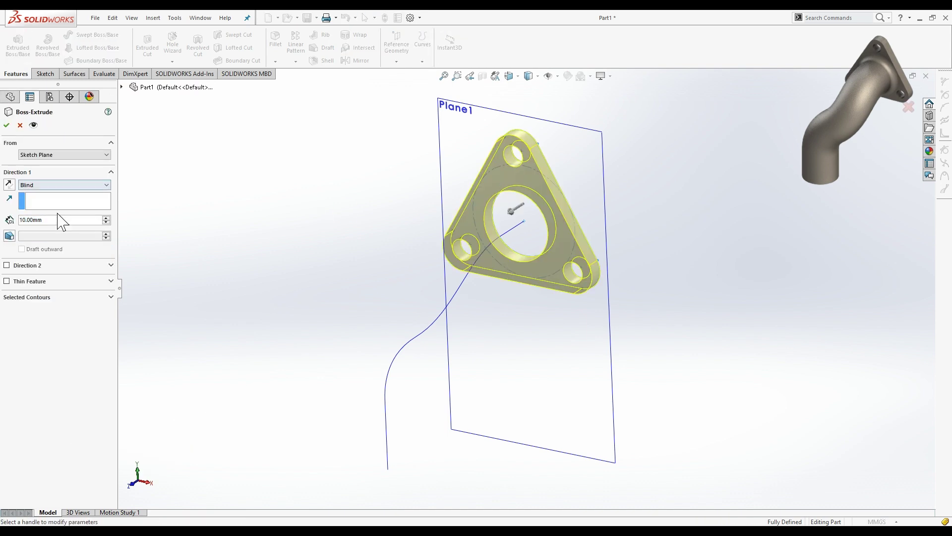
pyautogui.write('15')
pyautogui.press('Return')
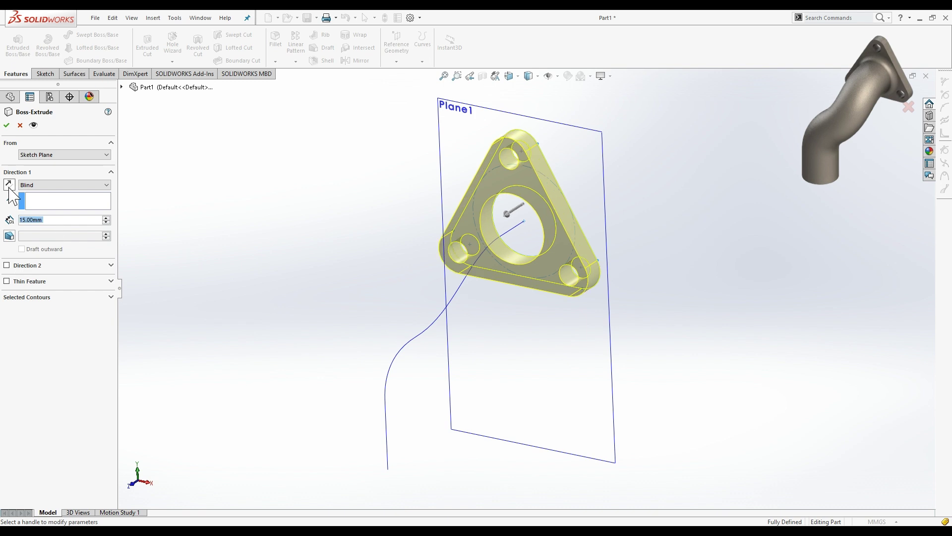
pyautogui.click(9, 183)
pyautogui.click(6, 125)
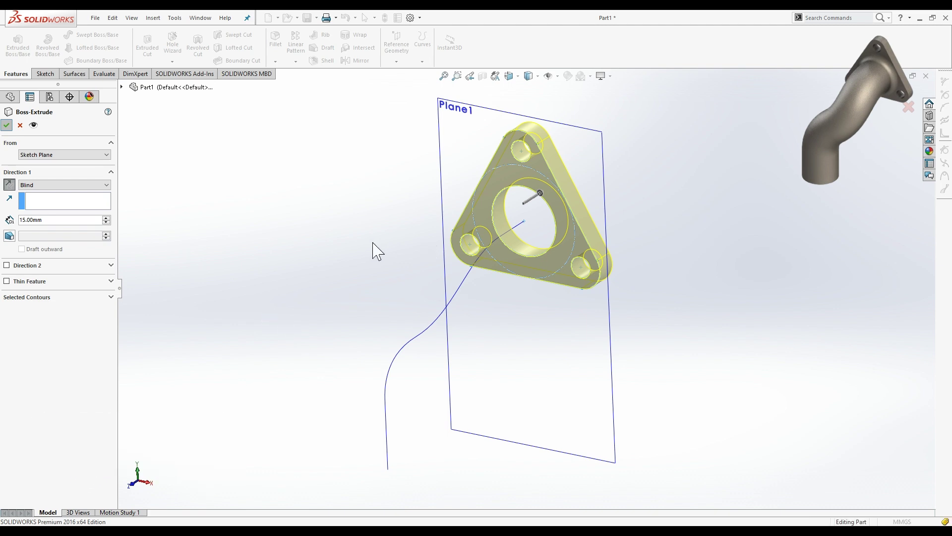
# Start a sketch on the flange face, view it Normal To, and convert the bore edge
pyautogui.click(550, 195)
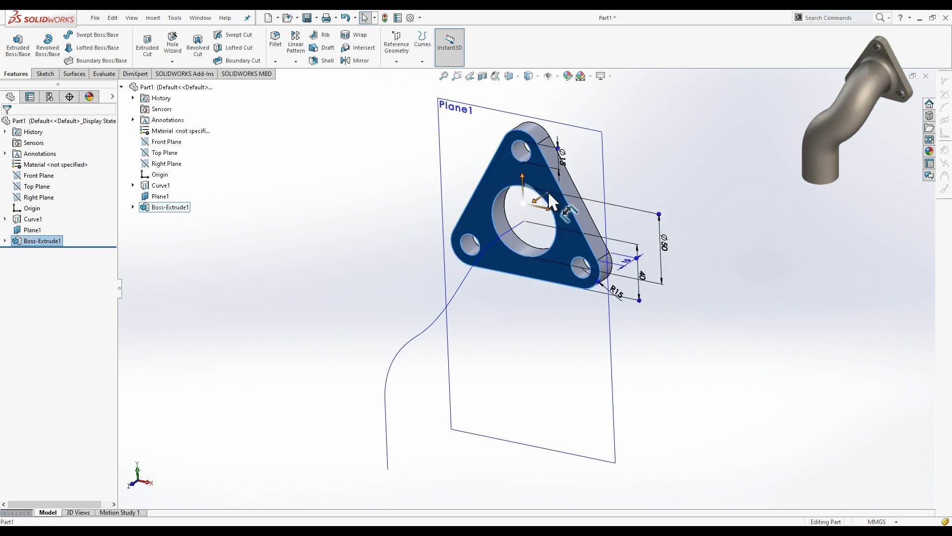
pyautogui.click(569, 212)
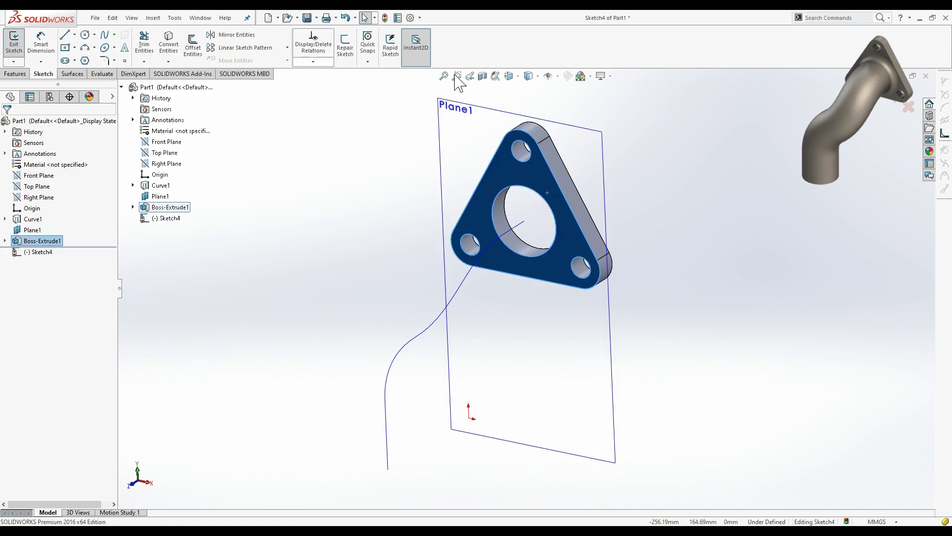
pyautogui.click(510, 76)
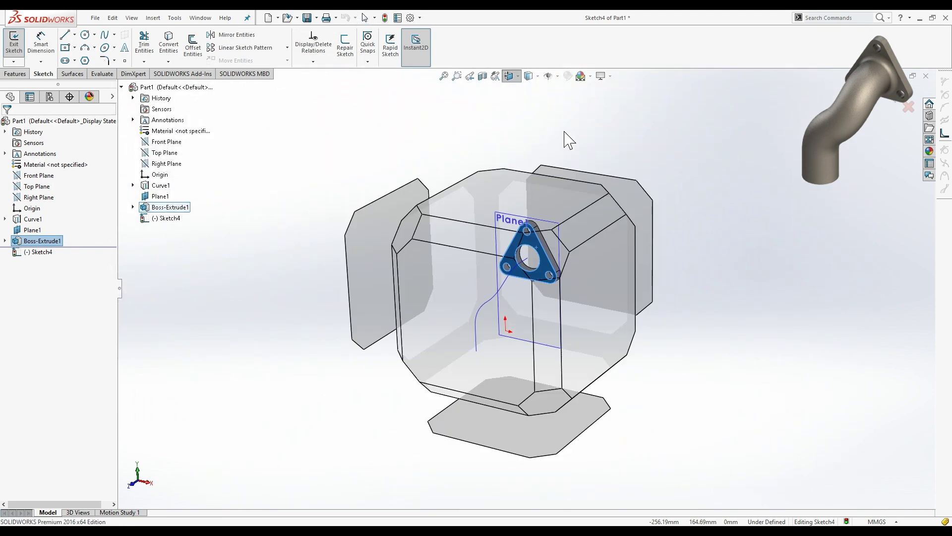
pyautogui.hotkey('ctrl', '8')
pyautogui.scroll(-3, 521, 171)
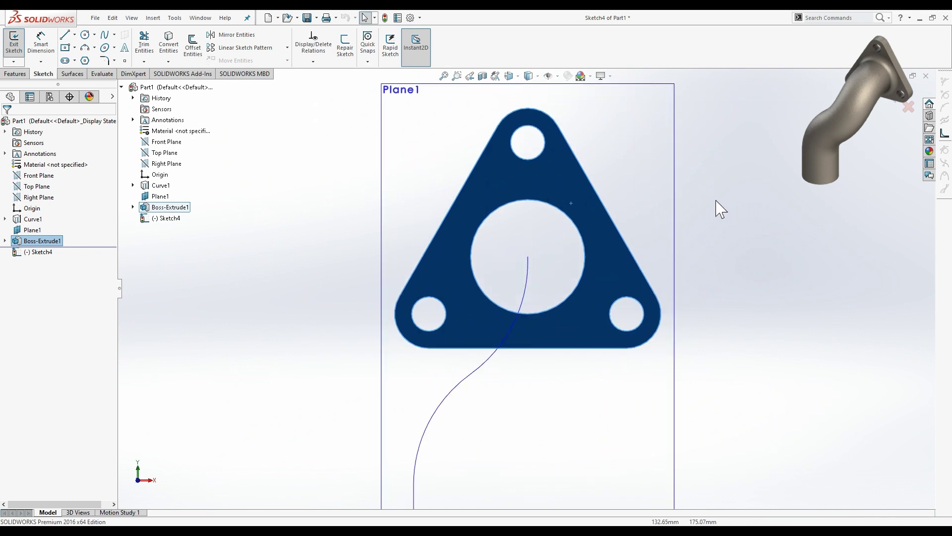
pyautogui.press('Escape')
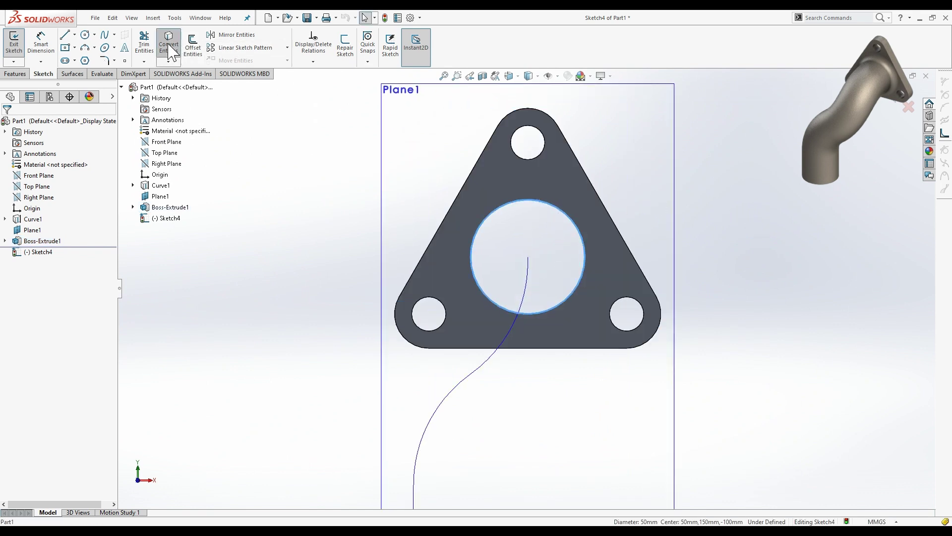
pyautogui.click(169, 42)
# Draw a circle centred on the bore and dimension it Ø60 mm
pyautogui.click(86, 36)
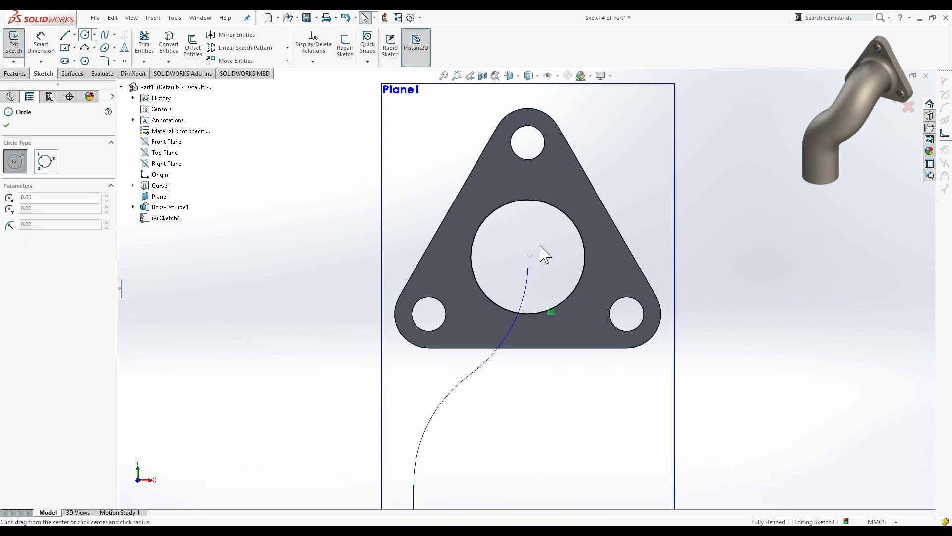
pyautogui.click(528, 256)
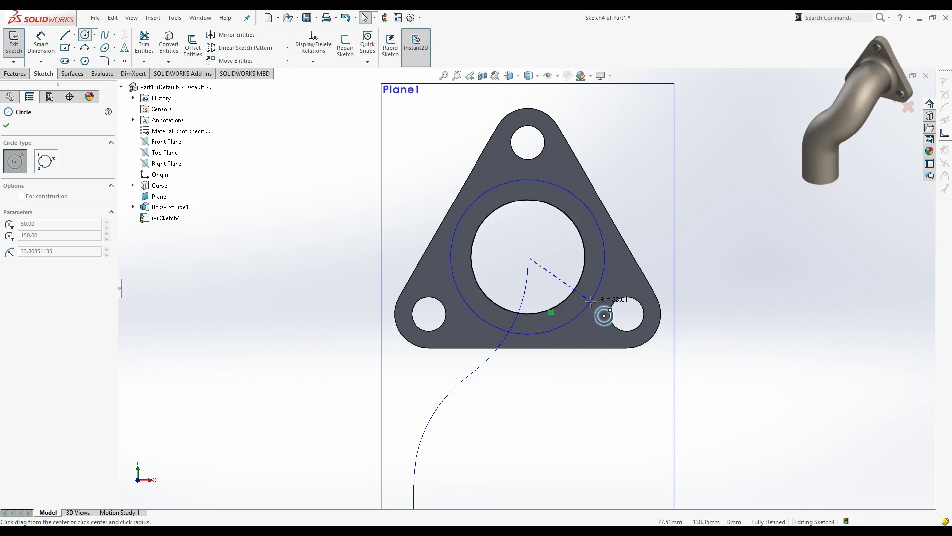
pyautogui.click(681, 246)
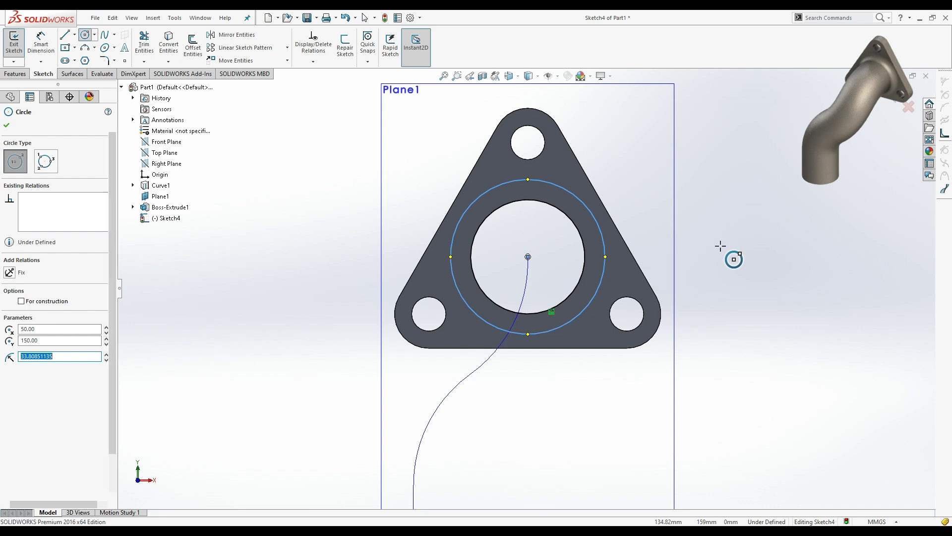
pyautogui.press('Escape')
pyautogui.click(40, 45)
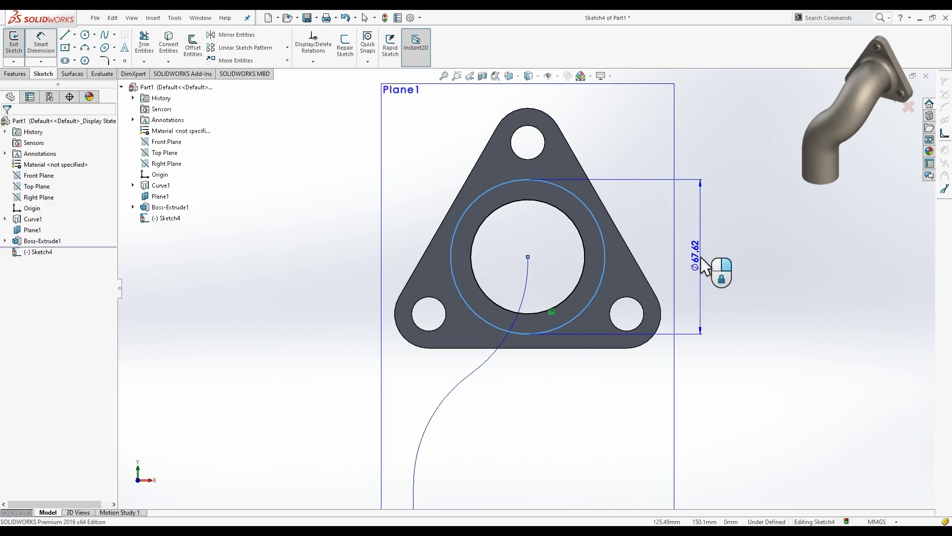
pyautogui.click(703, 249)
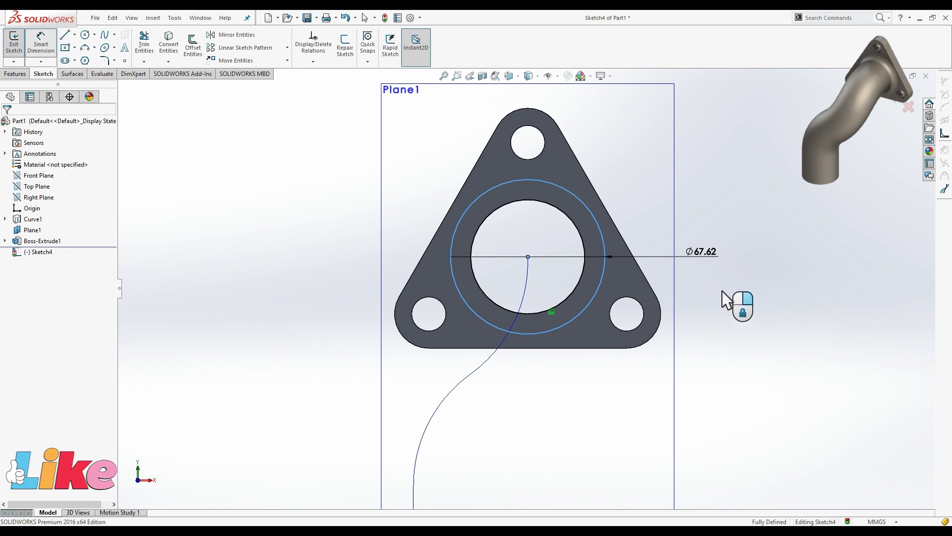
pyautogui.click(693, 279)
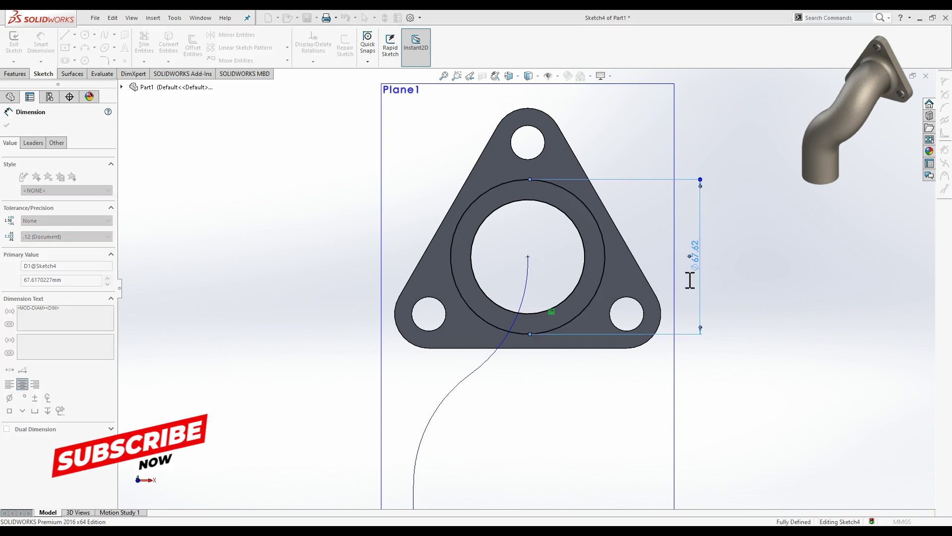
pyautogui.press('Return')
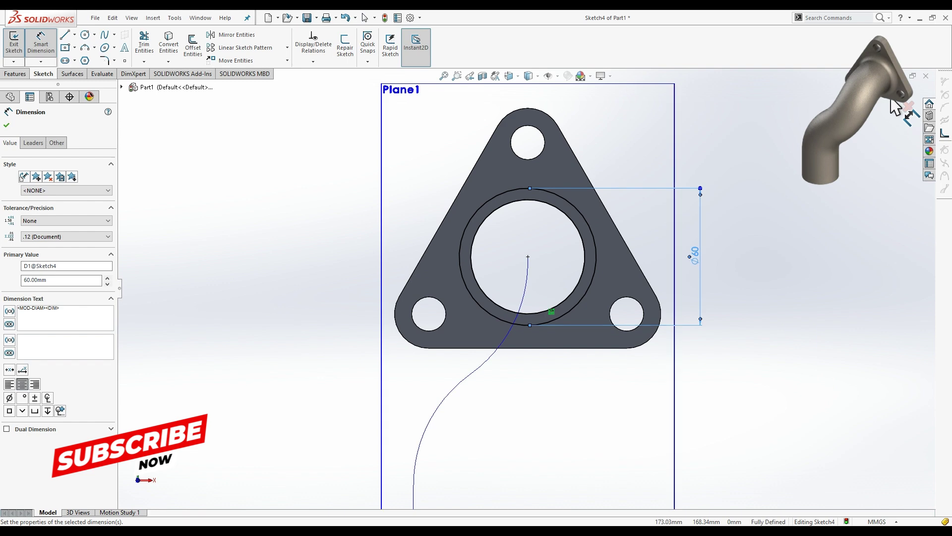
pyautogui.click(715, 430)
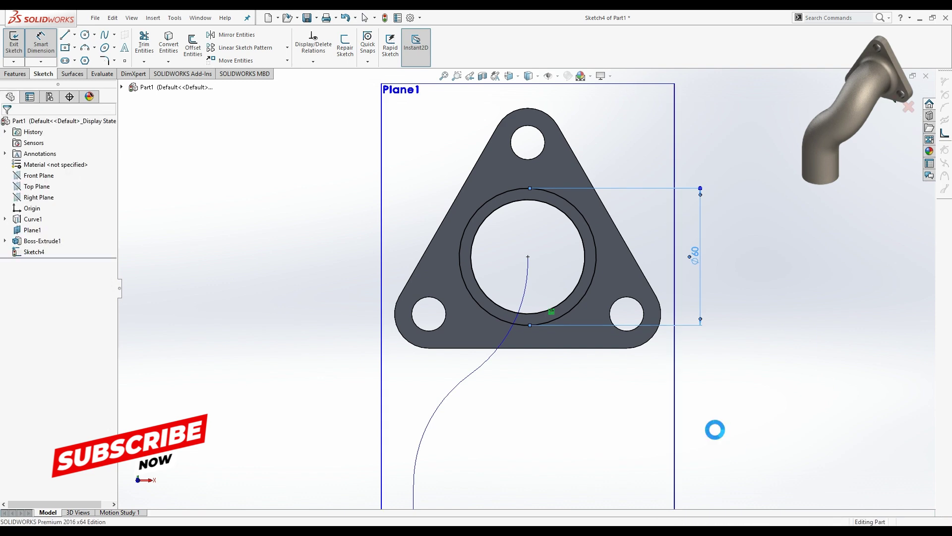
# Sweep the Sketch4 ring profile along Curve1 to form the pipe
pyautogui.moveTo(656, 390)
pyautogui.mouseDown(button='middle')
pyautogui.moveTo(606, 393)
pyautogui.moveTo(611, 430)
pyautogui.moveTo(527, 273)
pyautogui.mouseUp(button='middle')
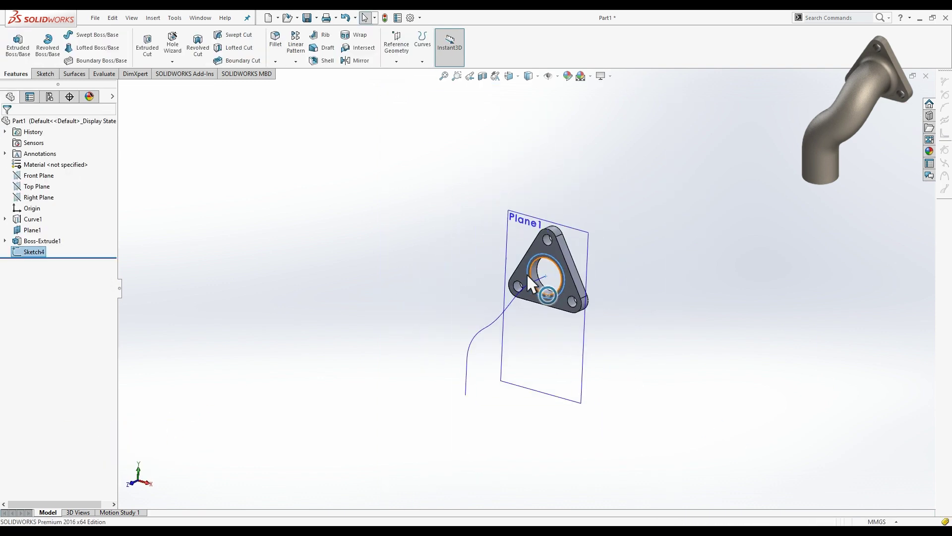
pyautogui.click(97, 34)
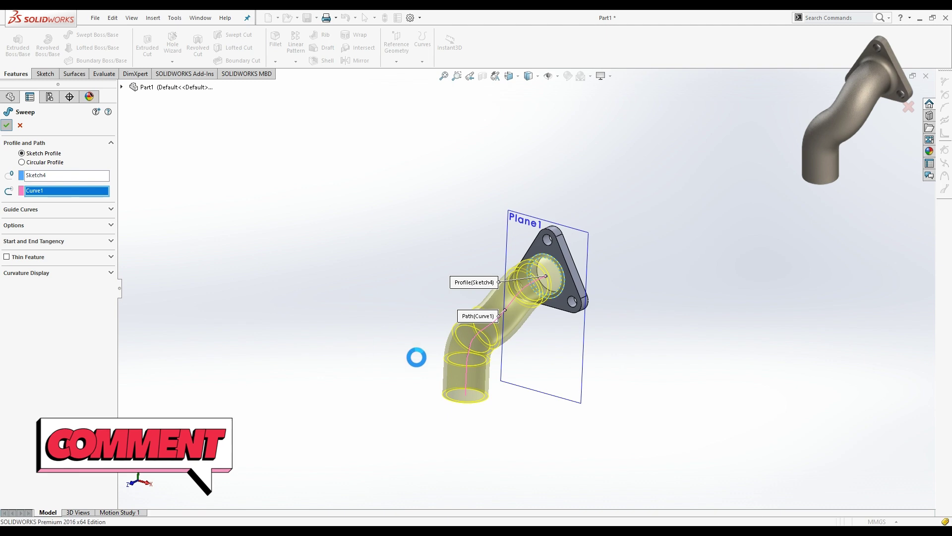
pyautogui.press('Return')
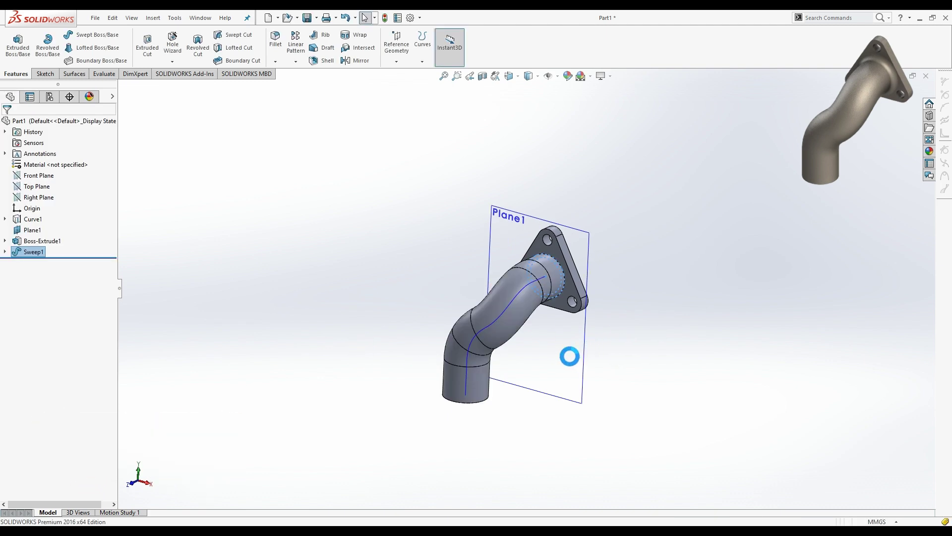
pyautogui.moveTo(571, 355); pyautogui.dragTo(617, 366, button='middle')
# Hide Plane1 and the Curve1 path in the feature tree
pyautogui.click(31, 230)
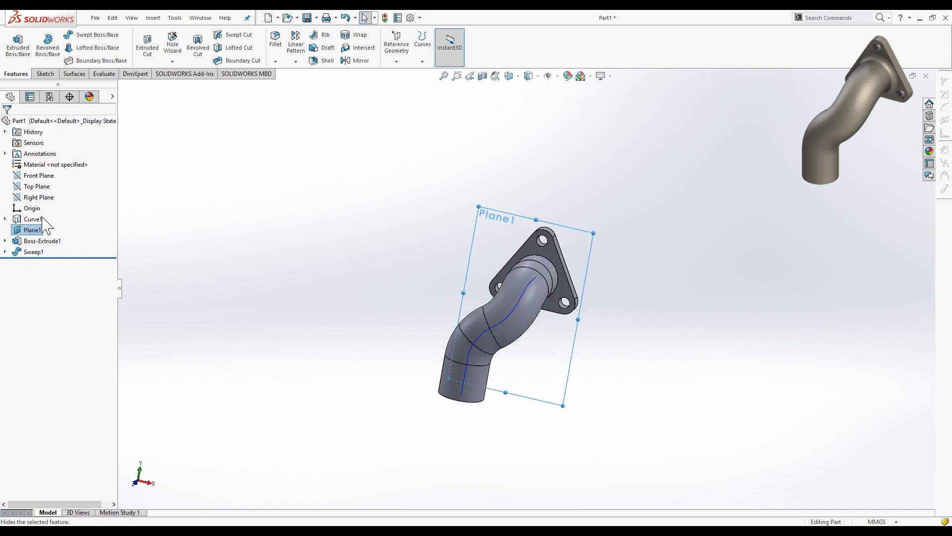
pyautogui.click(224, 227)
pyautogui.click(5, 220)
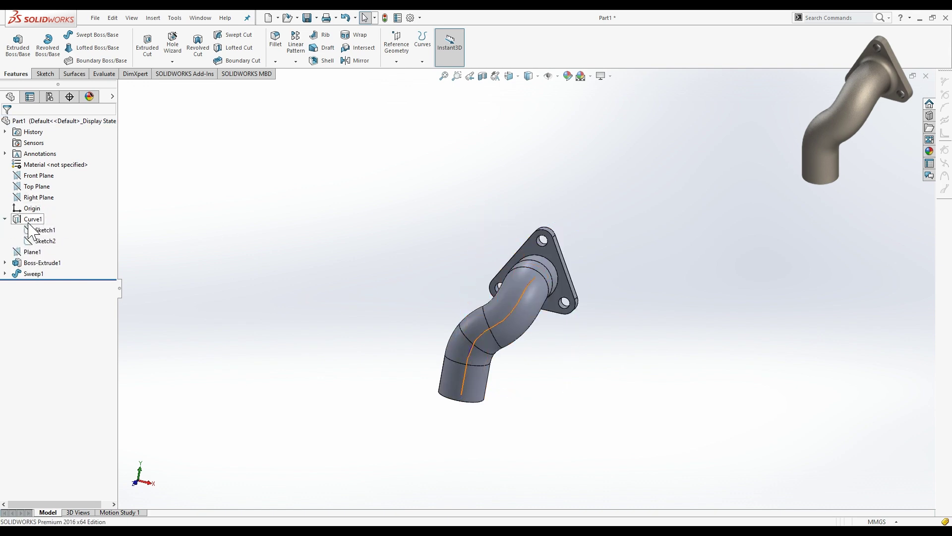
pyautogui.click(38, 214)
pyautogui.moveTo(346, 248)
pyautogui.mouseDown(button='middle')
pyautogui.moveTo(342, 179)
pyautogui.moveTo(341, 210)
pyautogui.moveTo(879, 170)
pyautogui.mouseUp(button='middle')
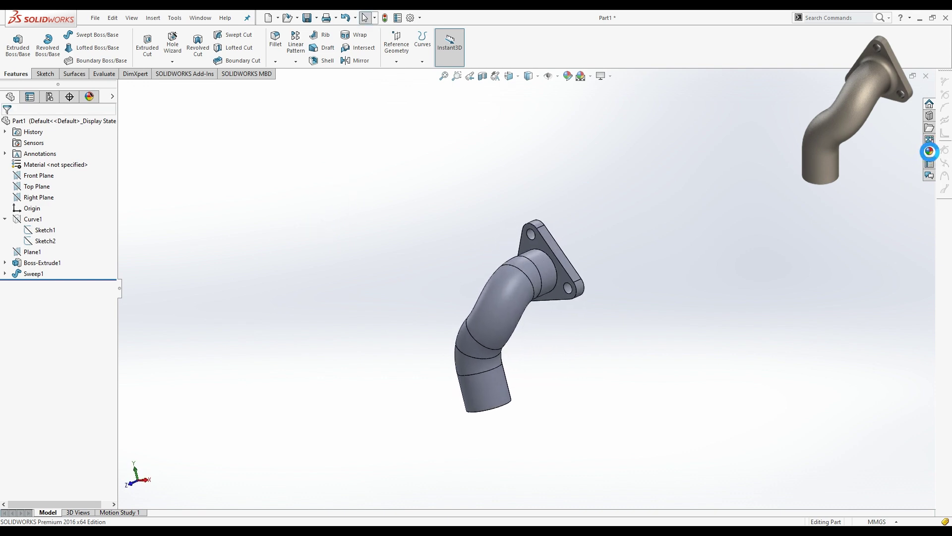
# Drag the Metal > Steel machined steel appearance onto the pipe-and-flange part
pyautogui.click(930, 151)
pyautogui.click(779, 105)
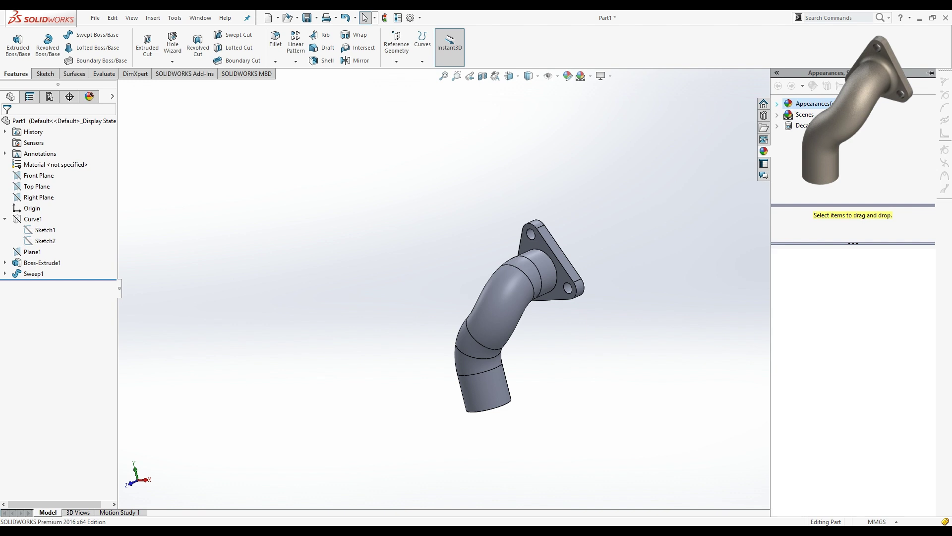
pyautogui.click(789, 126)
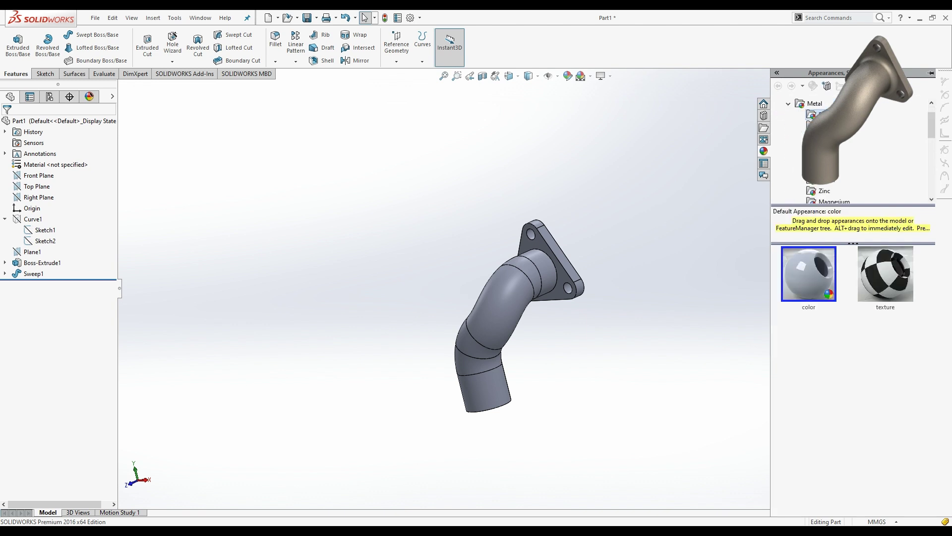
pyautogui.scroll(-1, 848, 367)
pyautogui.moveTo(808, 429); pyautogui.dragTo(565, 293)
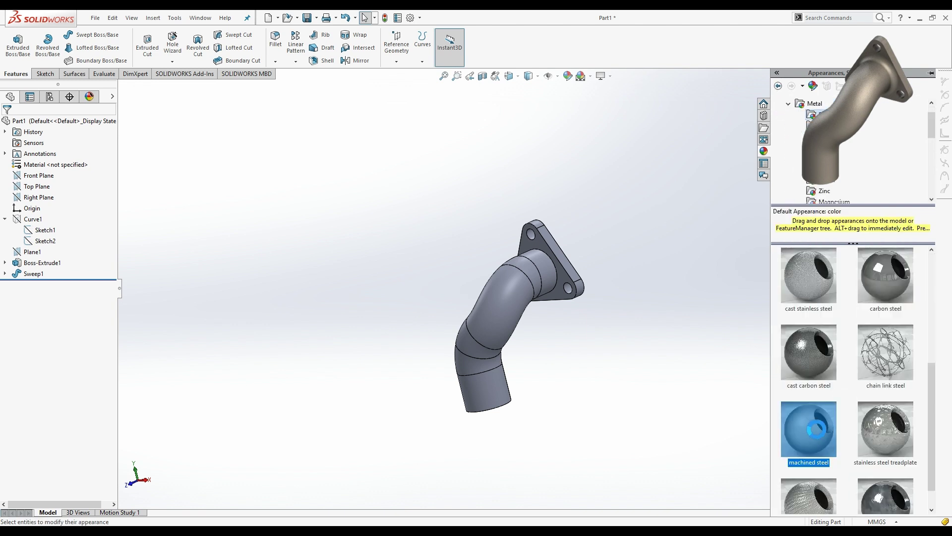
pyautogui.moveTo(589, 326)
pyautogui.mouseDown(button='middle')
pyautogui.moveTo(637, 289)
pyautogui.moveTo(629, 349)
pyautogui.mouseUp(button='middle')
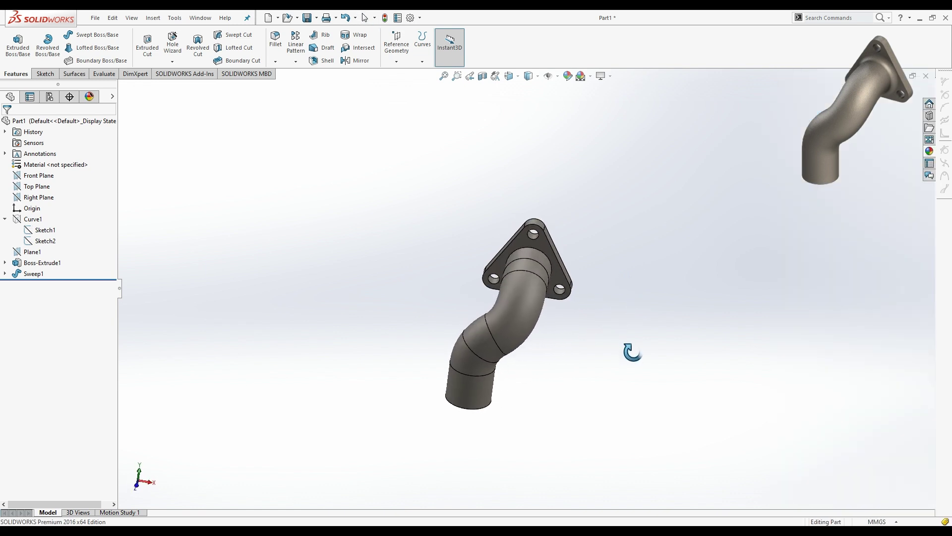